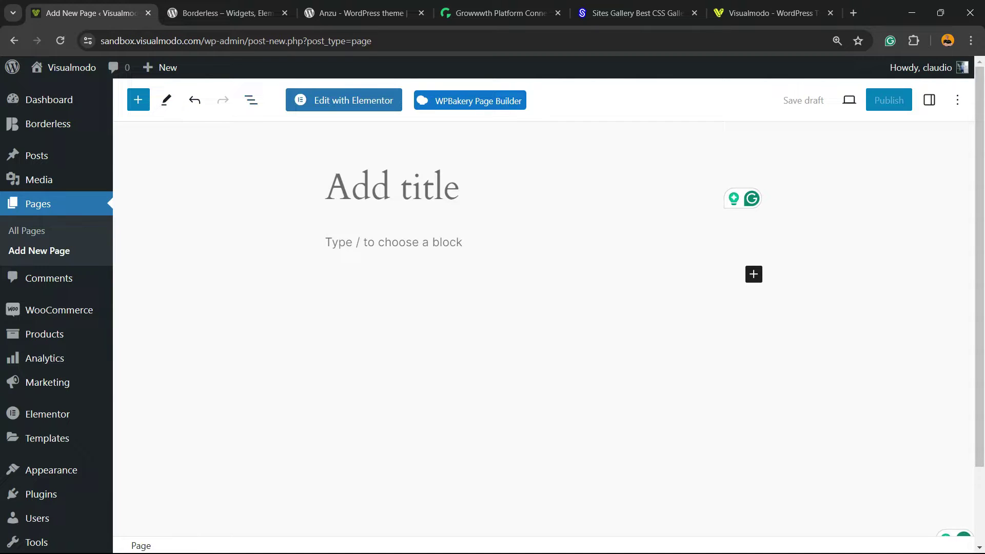
Examine the available blocks in the full block library, including the image and Openverse media sources
left_click(166, 100)
left_click(392, 186)
left_click(754, 274)
scroll(638, 436, "down", 2)
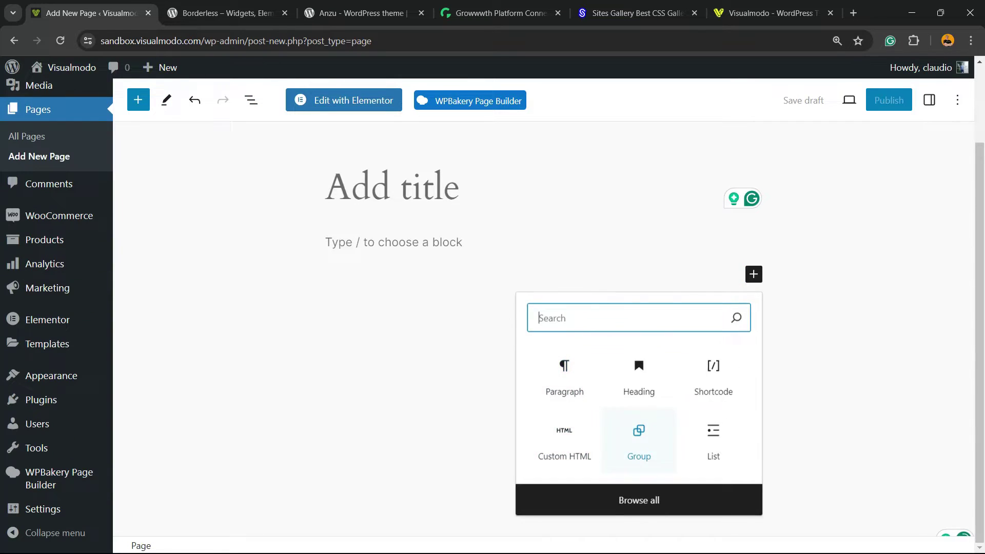
left_click(639, 500)
scroll(229, 308, "down", 10)
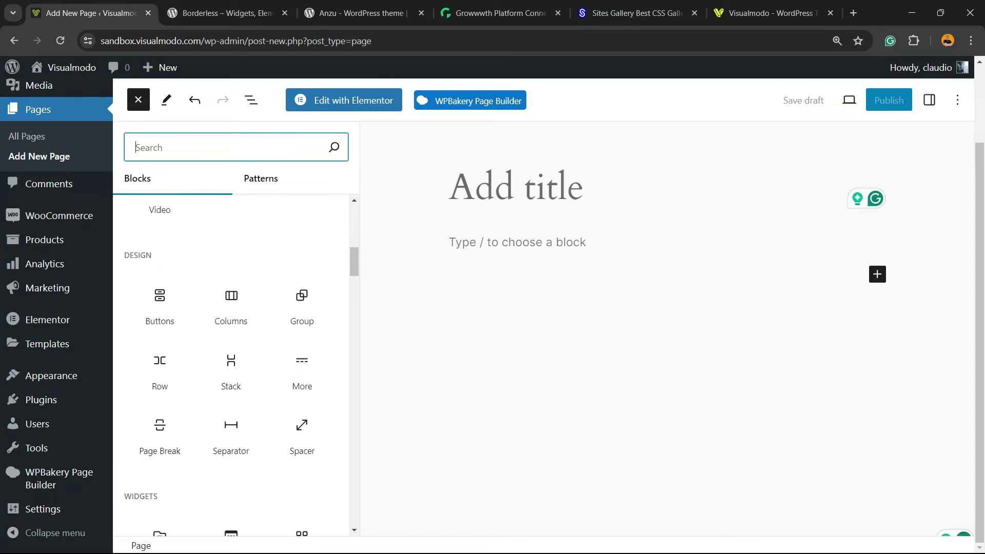
scroll(267, 334, "down", 15)
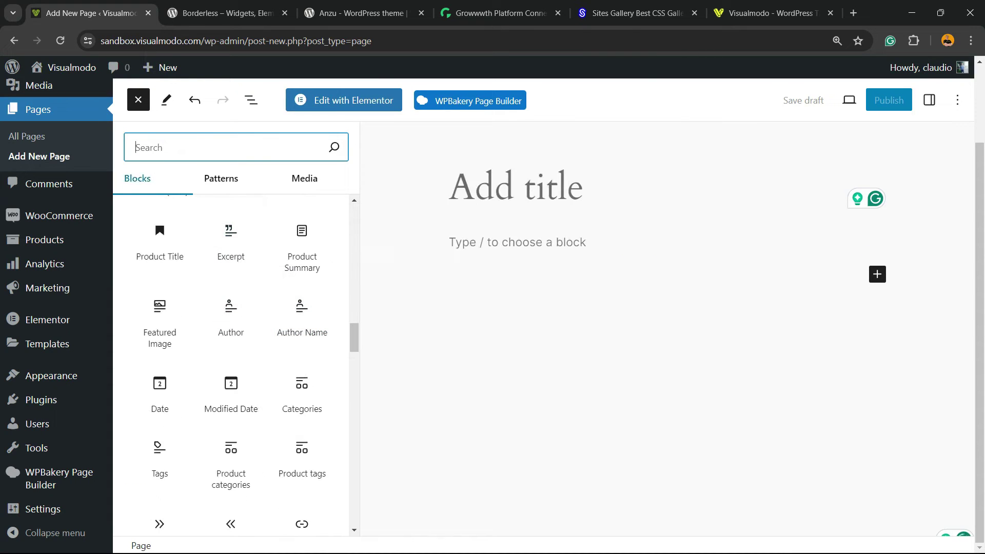
left_click(222, 178)
left_click(305, 178)
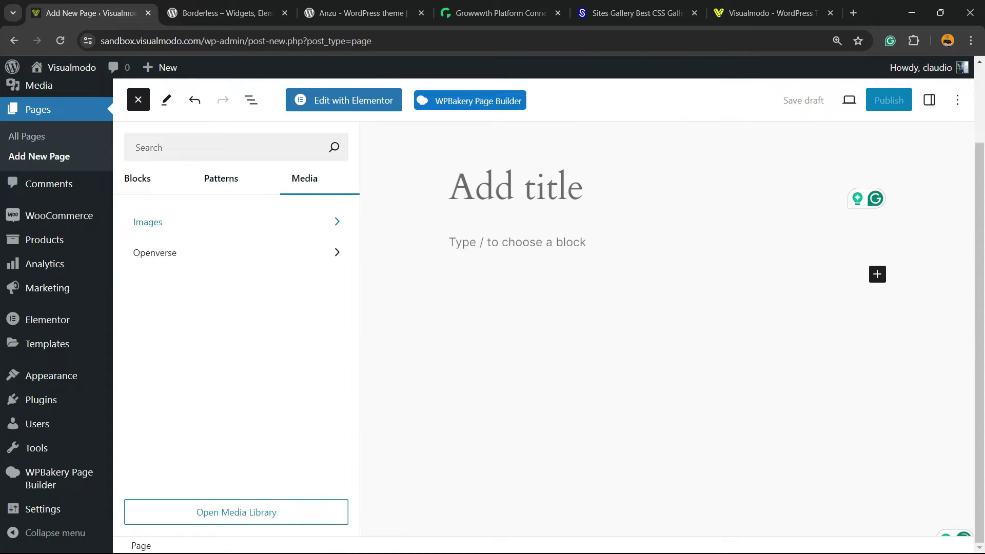
left_click(154, 221)
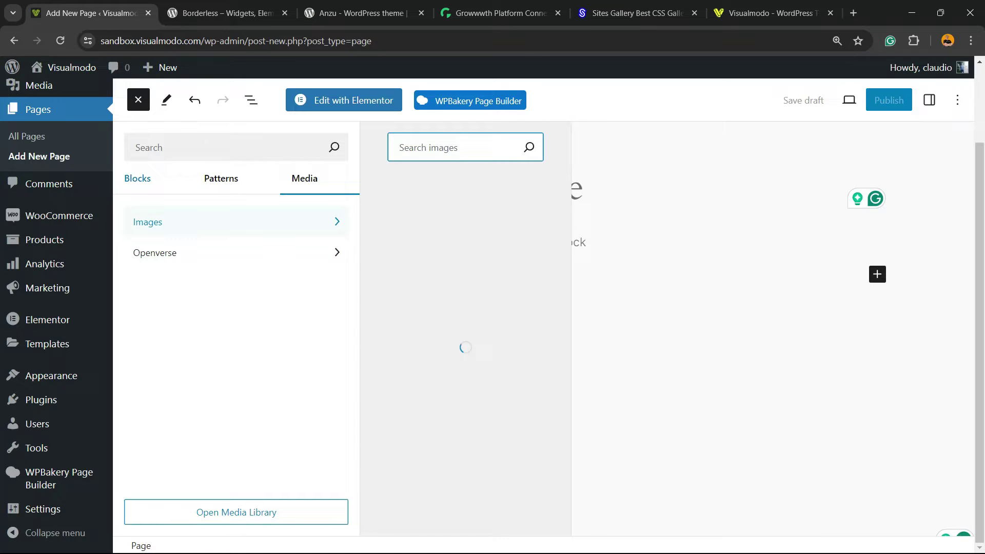
left_click(155, 253)
Examine all available block patterns for the new page, then close the block library
left_click(138, 179)
left_click(221, 178)
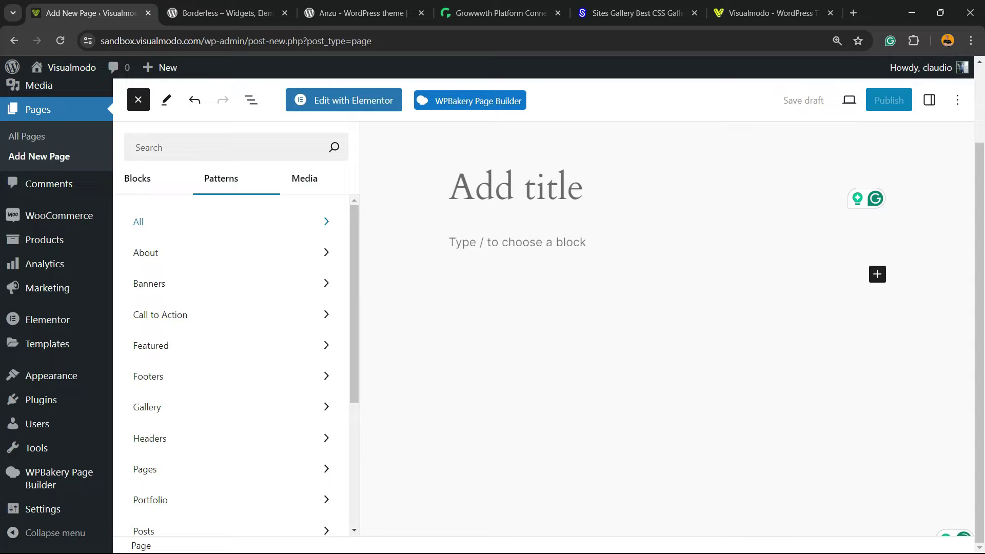
left_click(138, 222)
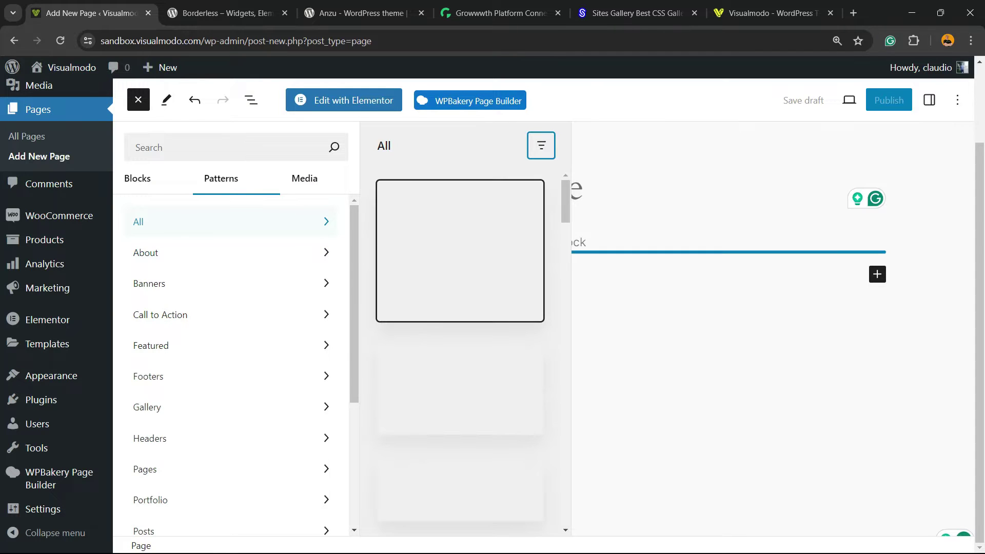
scroll(460, 344, "down", 10)
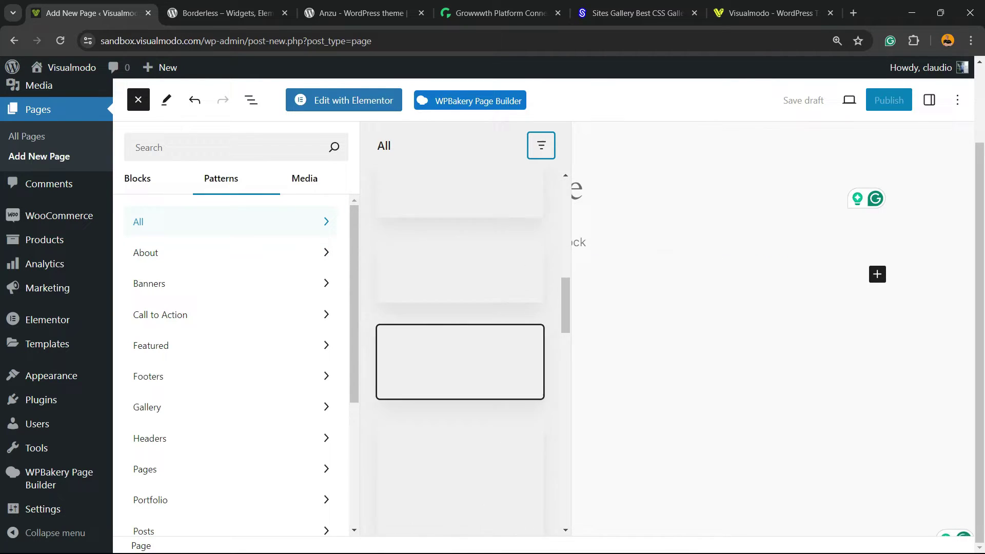
scroll(460, 344, "up", 7)
scroll(460, 336, "up", 5)
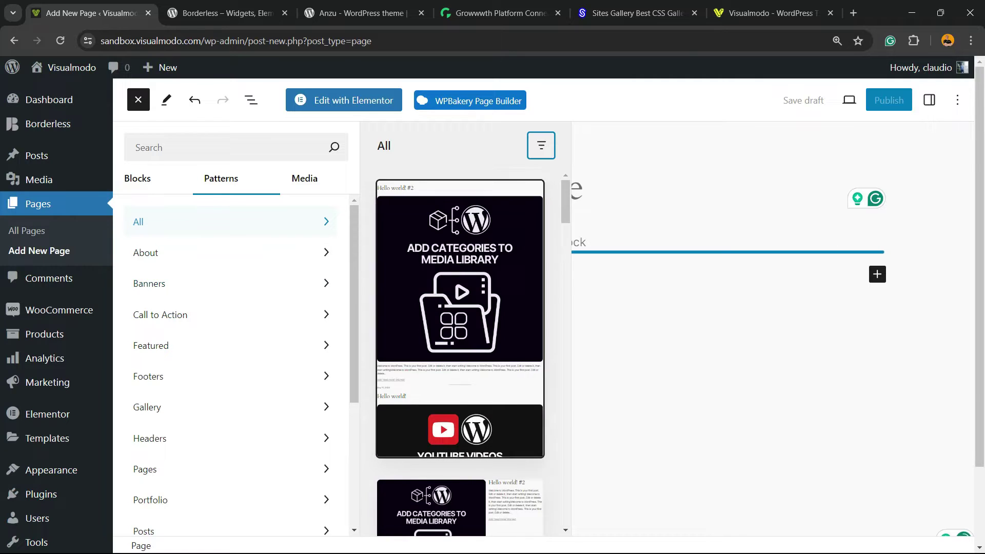
scroll(460, 334, "down", 7)
scroll(460, 336, "down", 3)
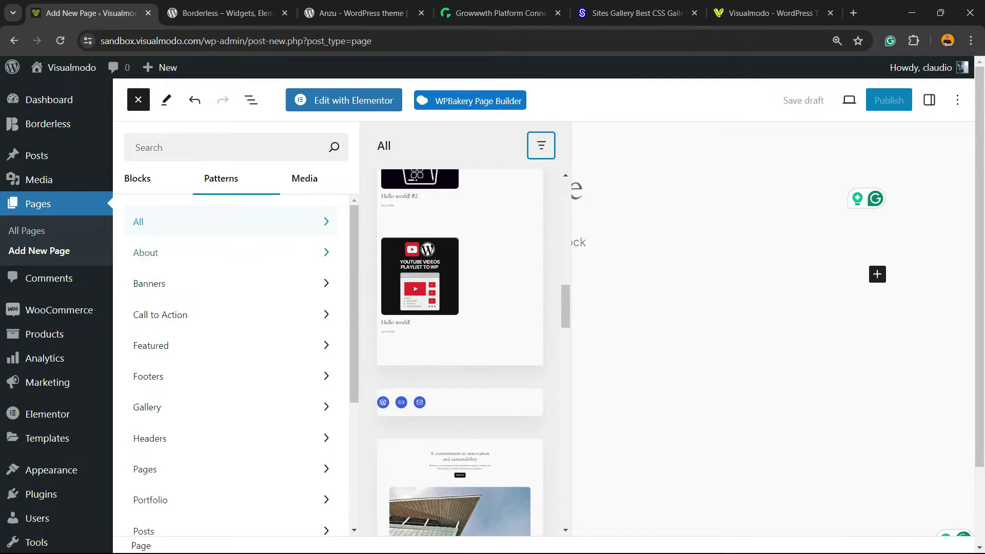
left_click(138, 100)
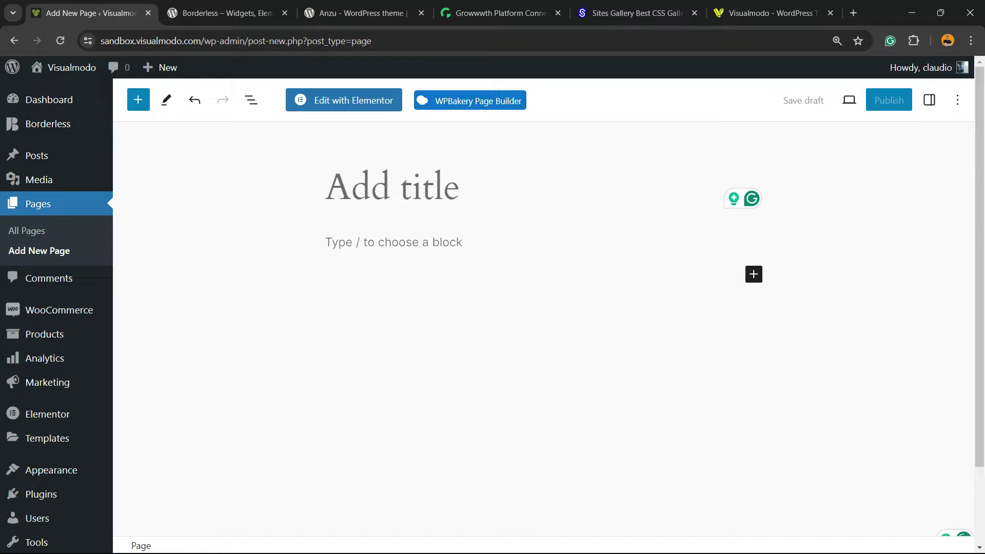
Leave the unsaved page for the dashboard and open the page for adding a new plugin
left_click(49, 100)
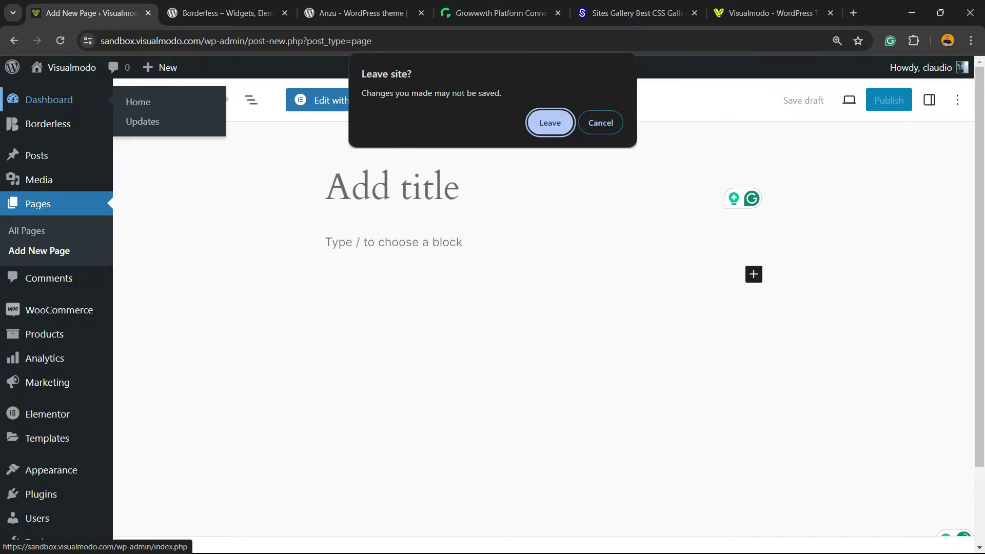
key("Return")
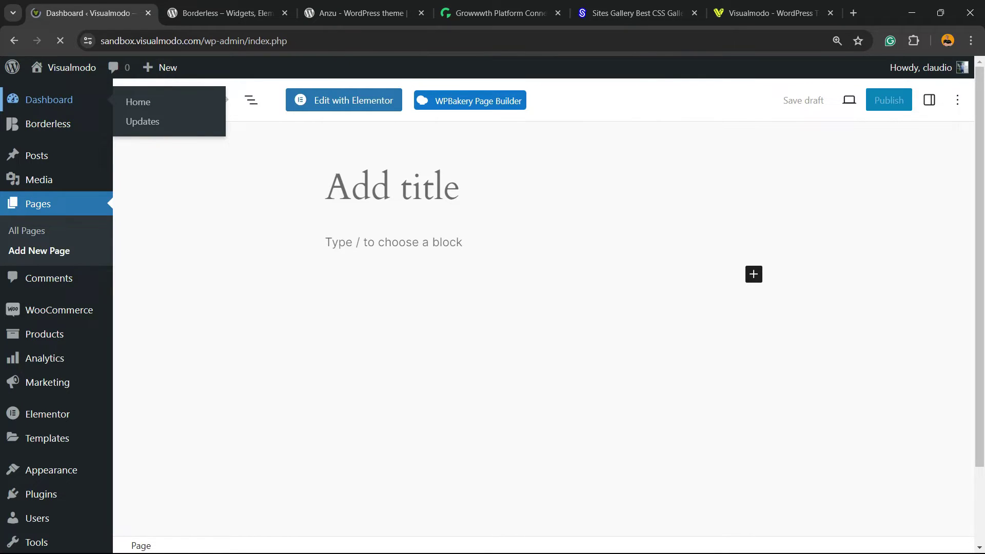
scroll(46, 287, "down", 3)
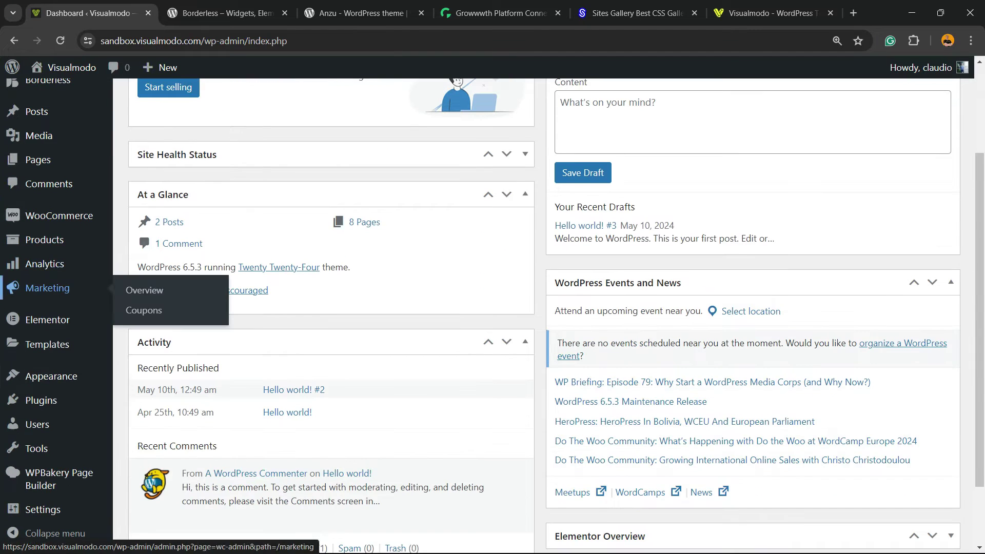
mouse_move(36, 424)
mouse_move(41, 400)
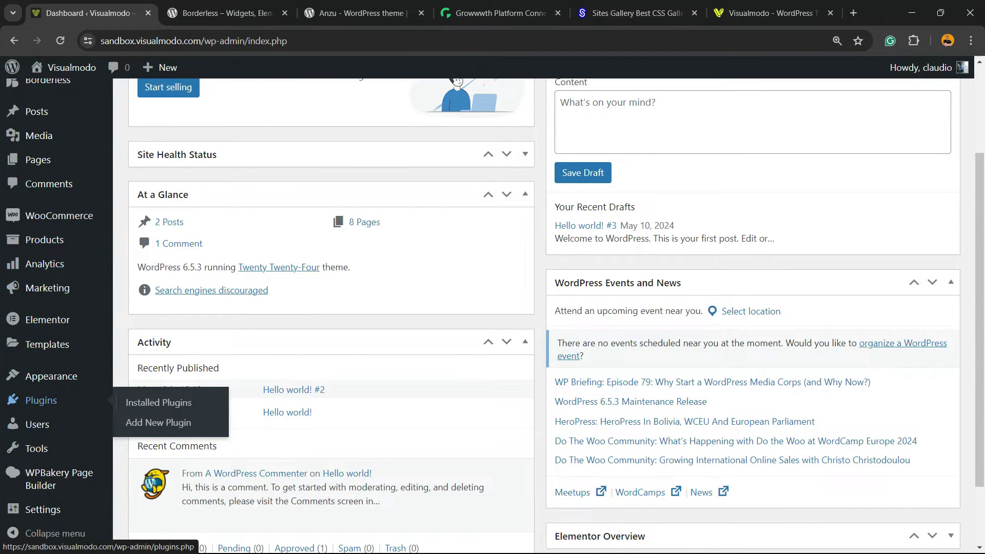
left_click(158, 422)
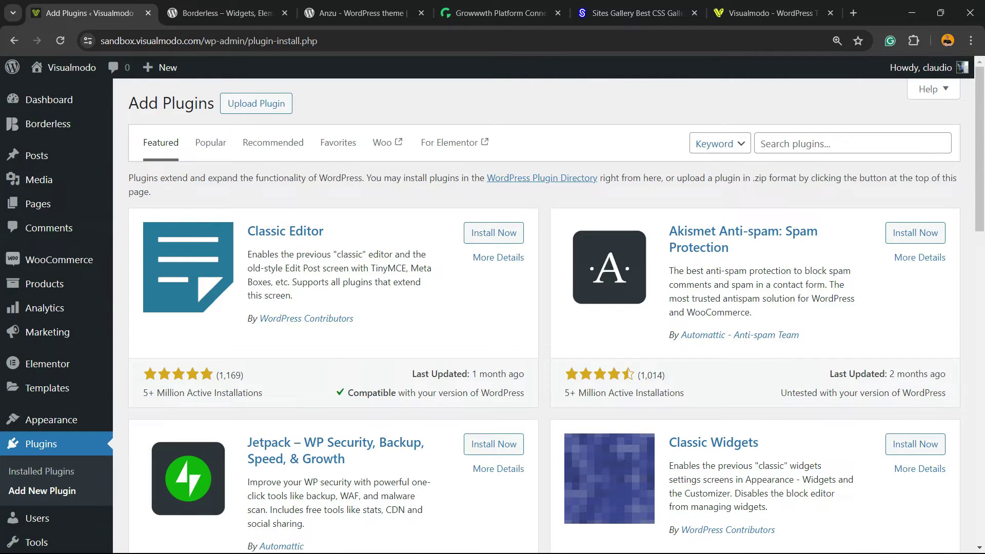
Find the Genesis Blocks plugin by StudioPress, install and activate it, and refresh the page
left_click(841, 144)
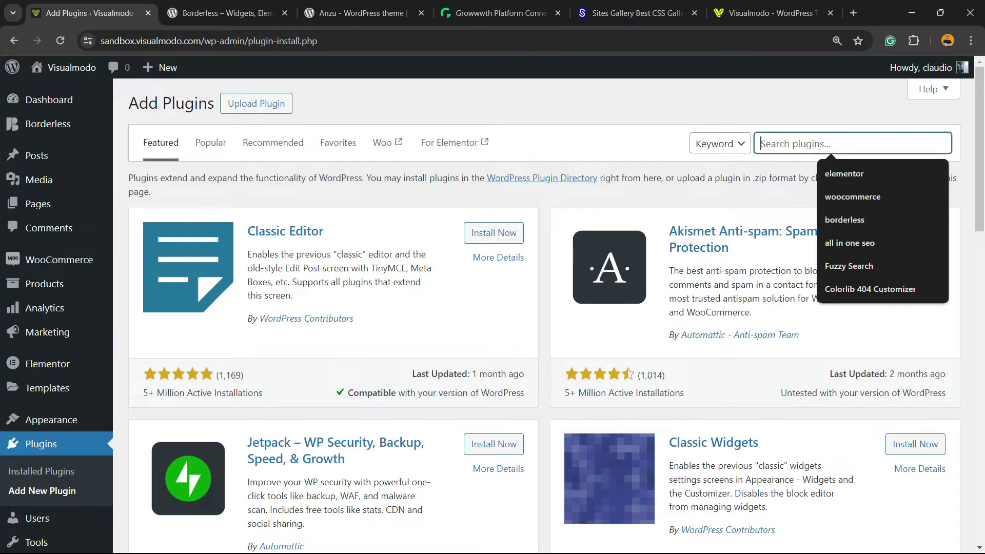
type("Genesis Blocks")
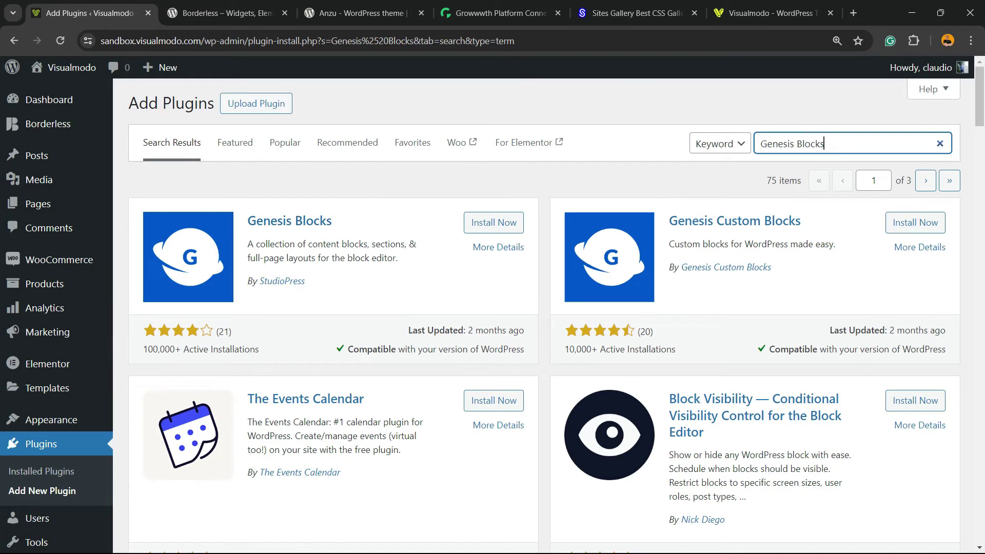
left_click_drag(336, 221, 248, 222)
left_click(354, 228)
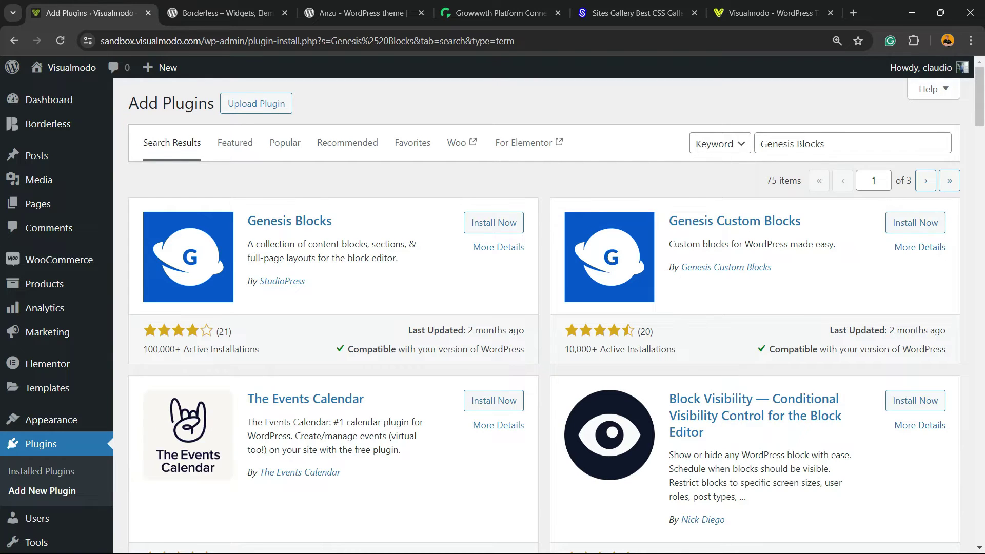
left_click_drag(306, 281, 259, 280)
left_click(494, 222)
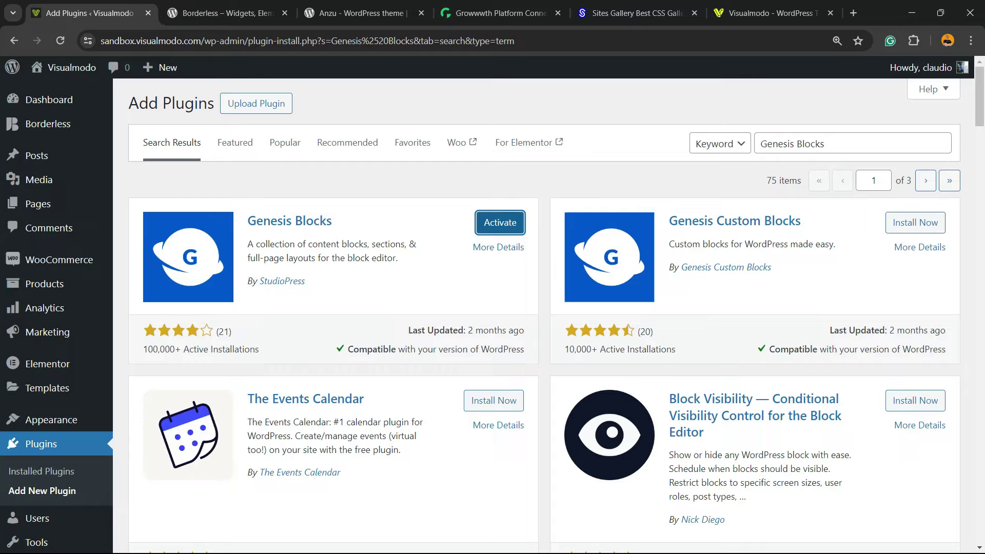
left_click(497, 223)
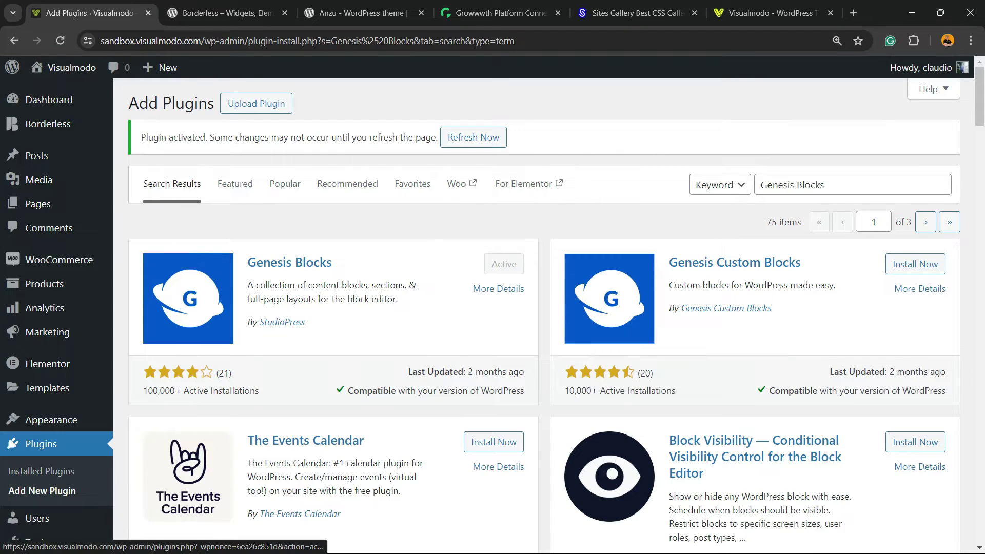
key("ctrl+r")
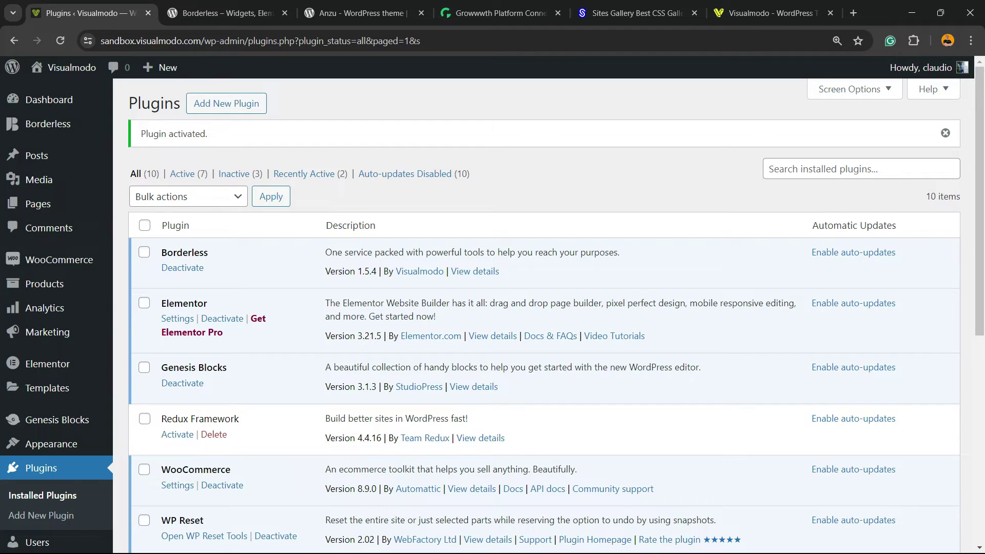
Start a new page and dismiss the notice offering to restore a backup
mouse_move(38, 204)
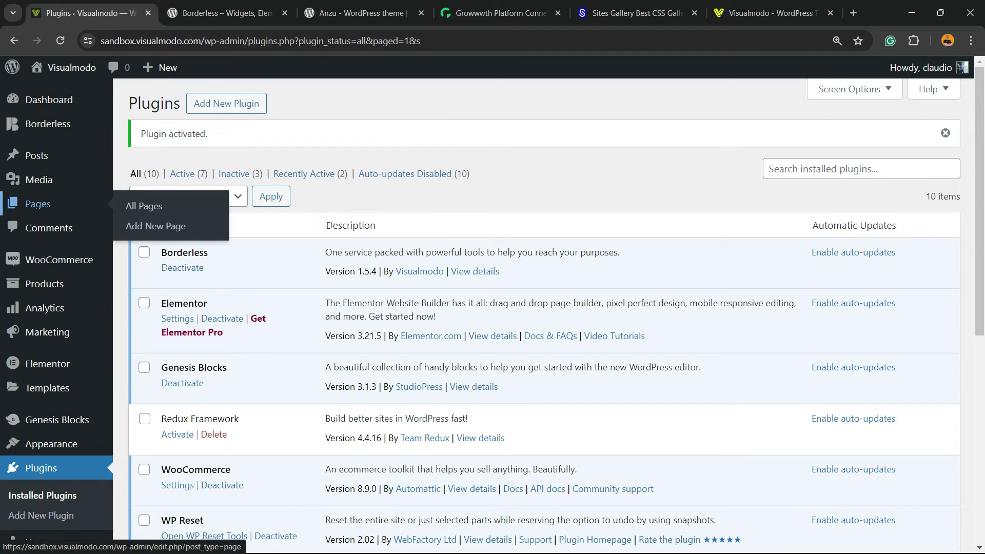
left_click(155, 226)
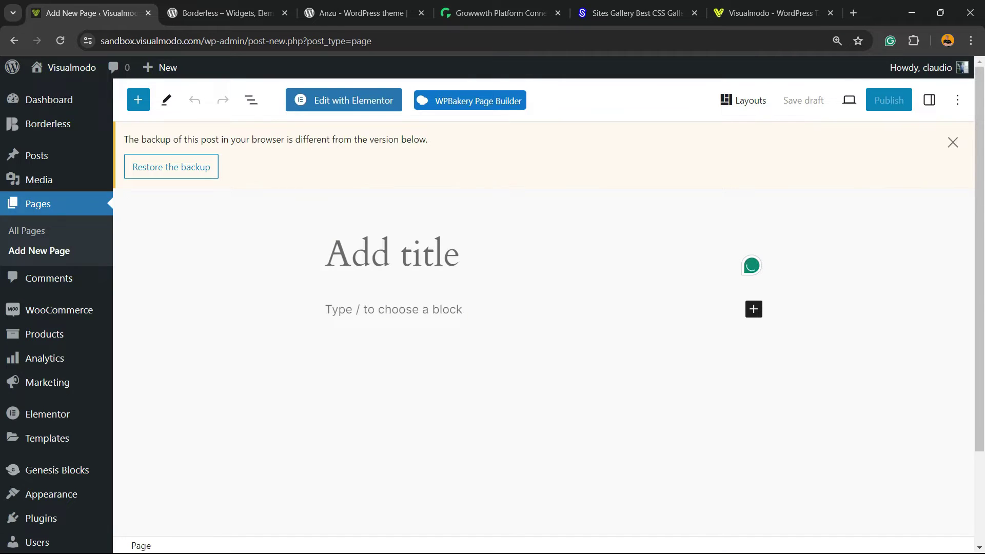
key("Escape")
left_click(952, 142)
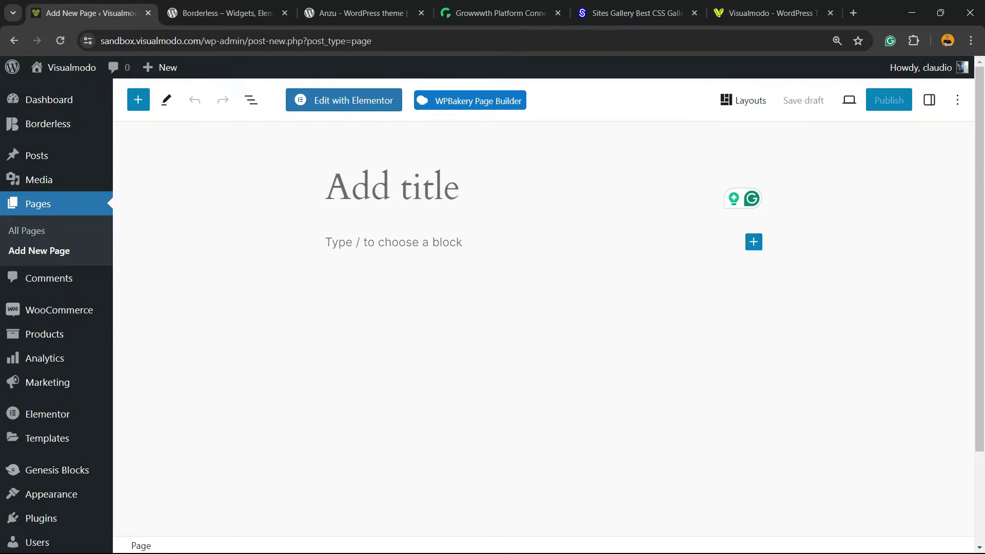
Insert the Layouts block from the Genesis Blocks category into the page
left_click(754, 241)
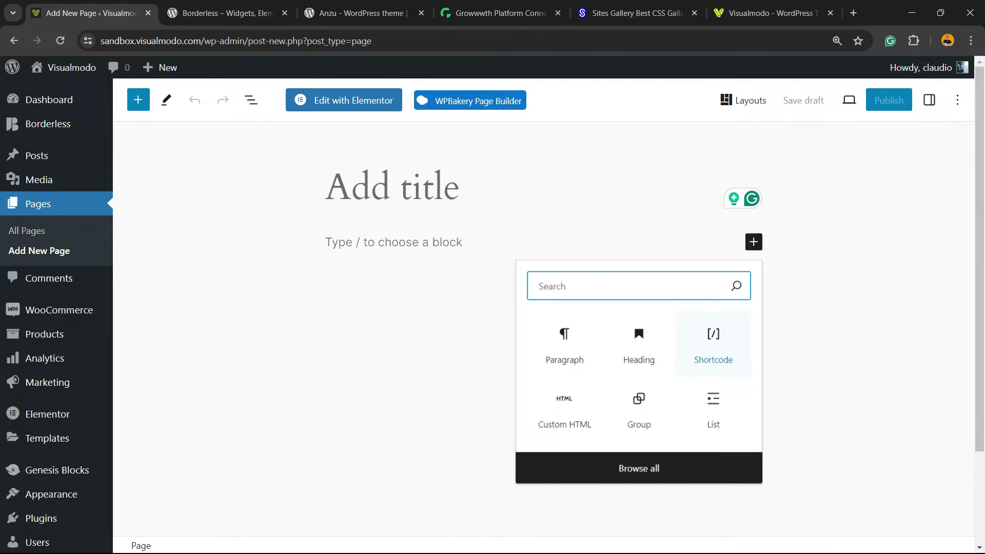
left_click(615, 473)
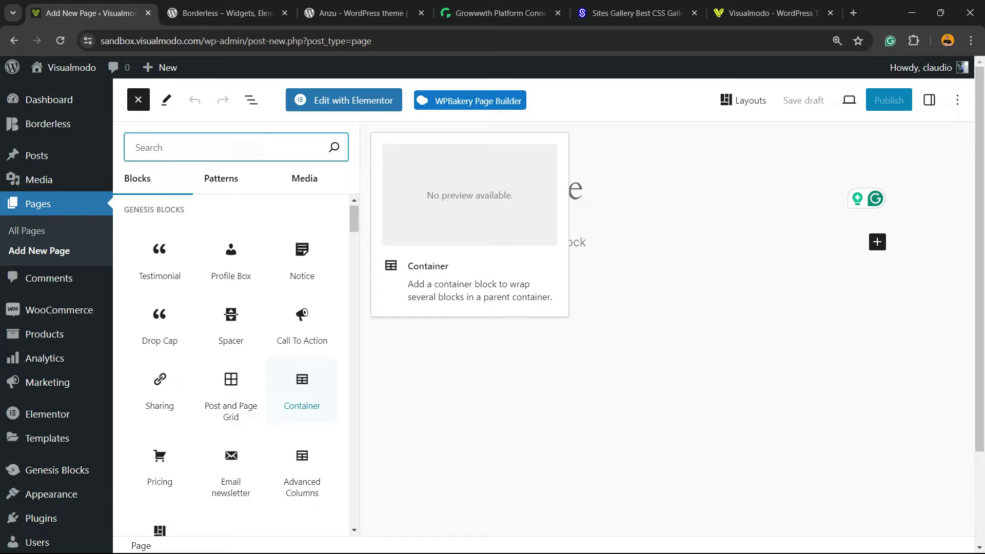
scroll(160, 411, "down", 2)
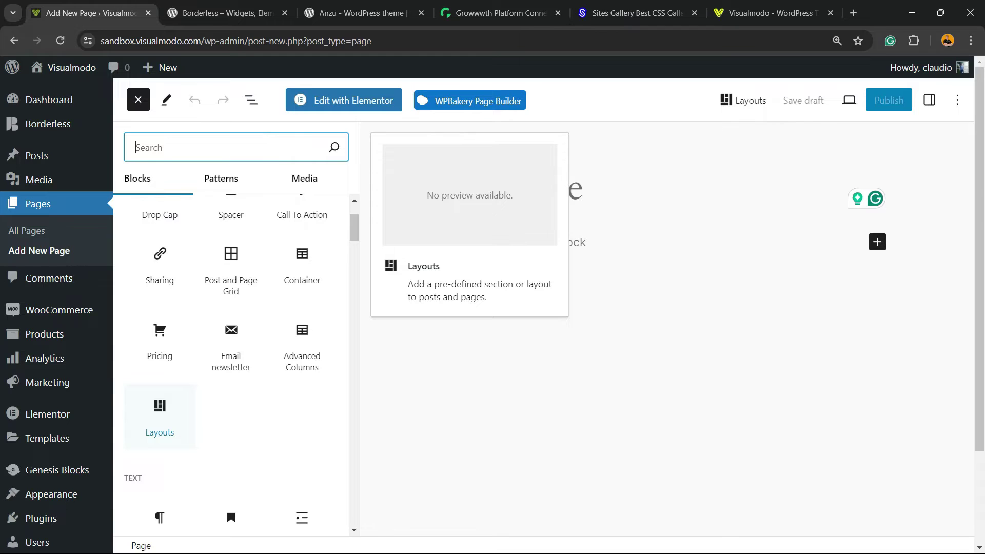
scroll(159, 415, "up", 2)
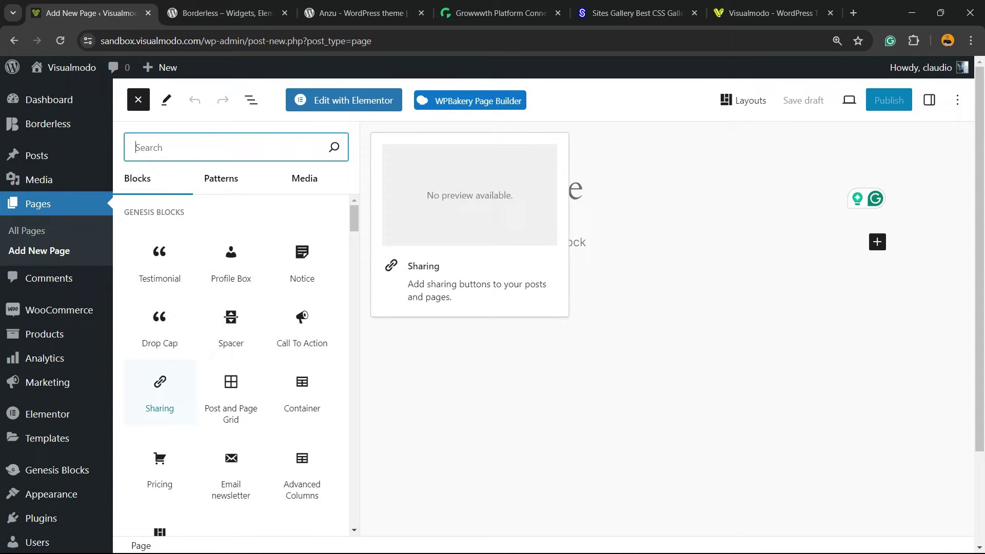
scroll(302, 349, "down", 2)
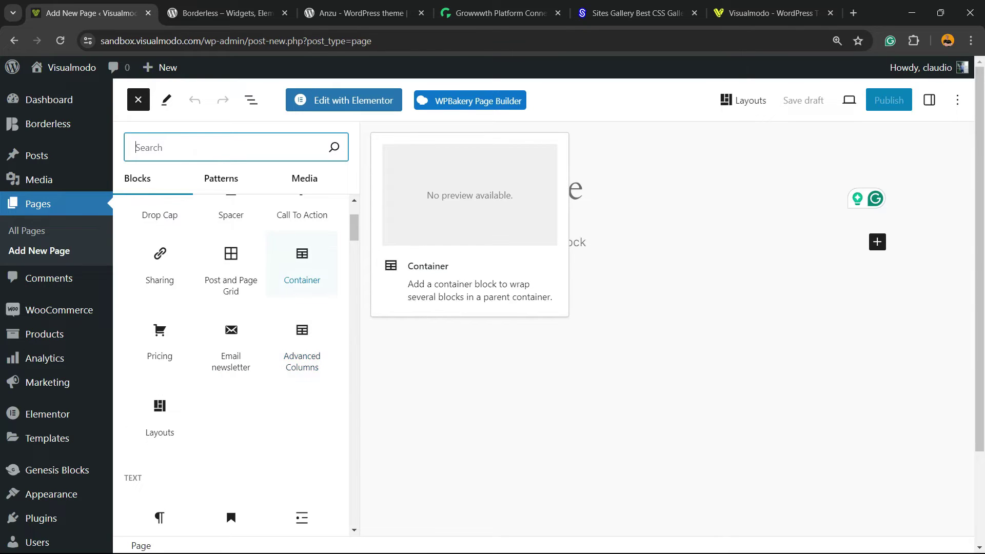
left_click(160, 413)
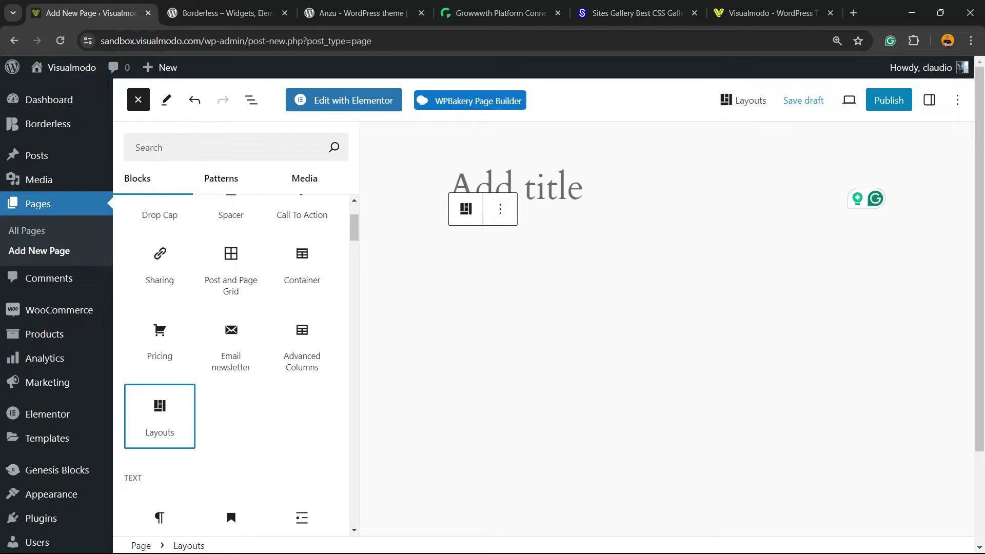
Browse the predefined collections, sections and layouts, and insert the Product Launch layout into the page
left_click(466, 209)
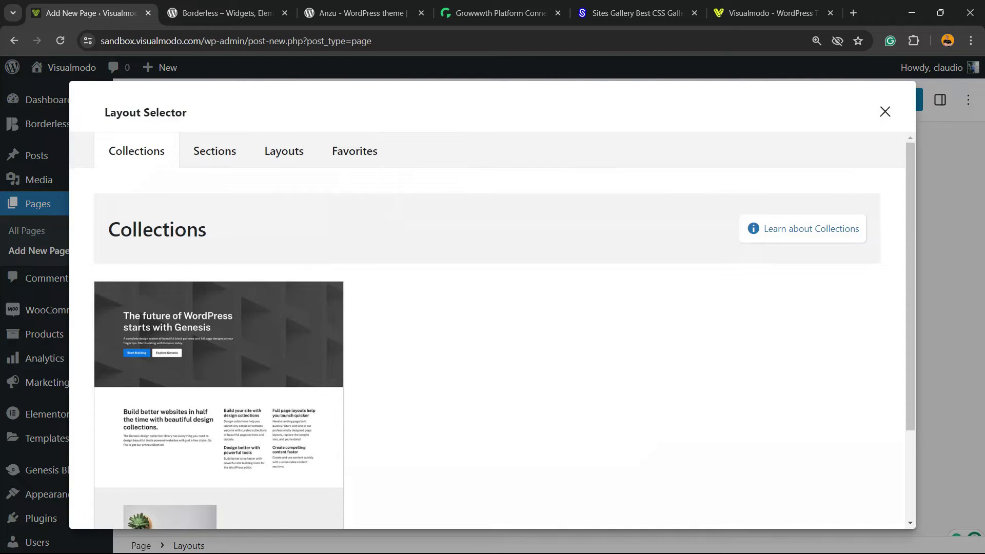
scroll(267, 267, "down", 3)
scroll(492, 330, "up", 5)
left_click(214, 150)
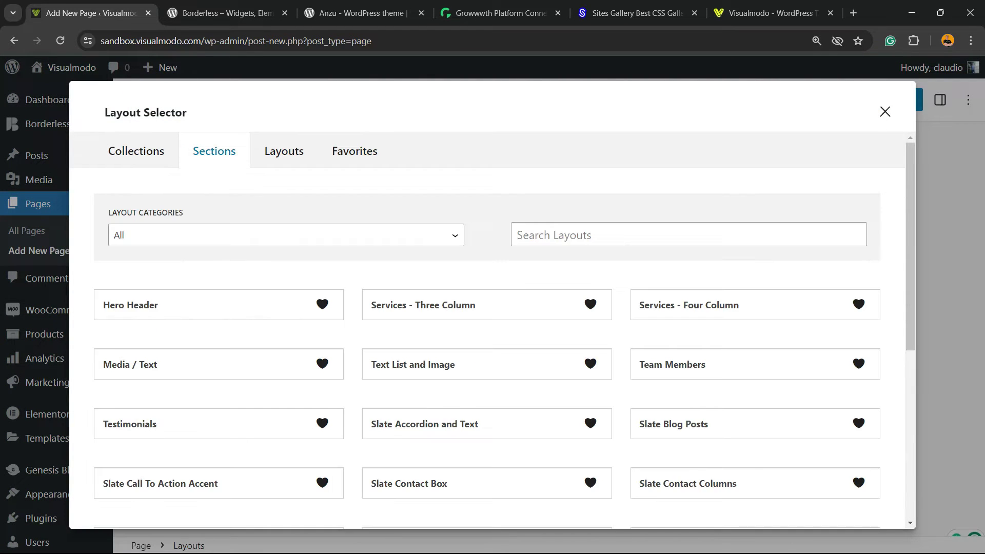
left_click(284, 151)
scroll(219, 307, "down", 3)
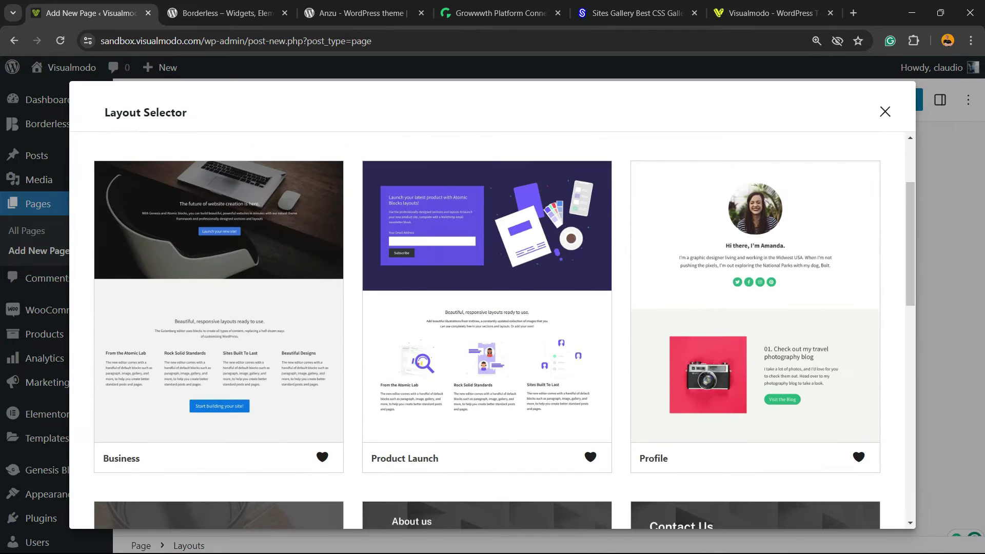
scroll(488, 308, "down", 5)
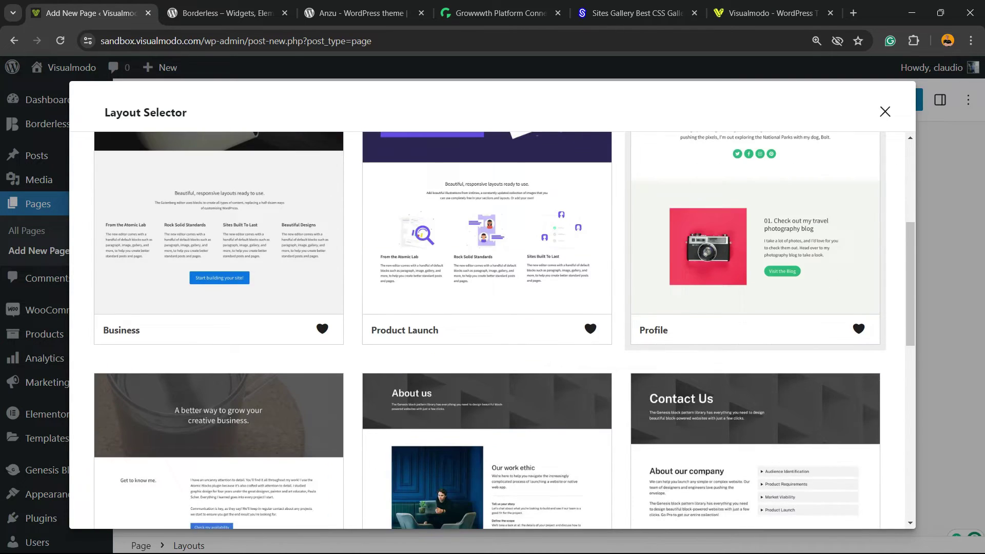
scroll(487, 329, "down", 2)
scroll(487, 328, "up", 9)
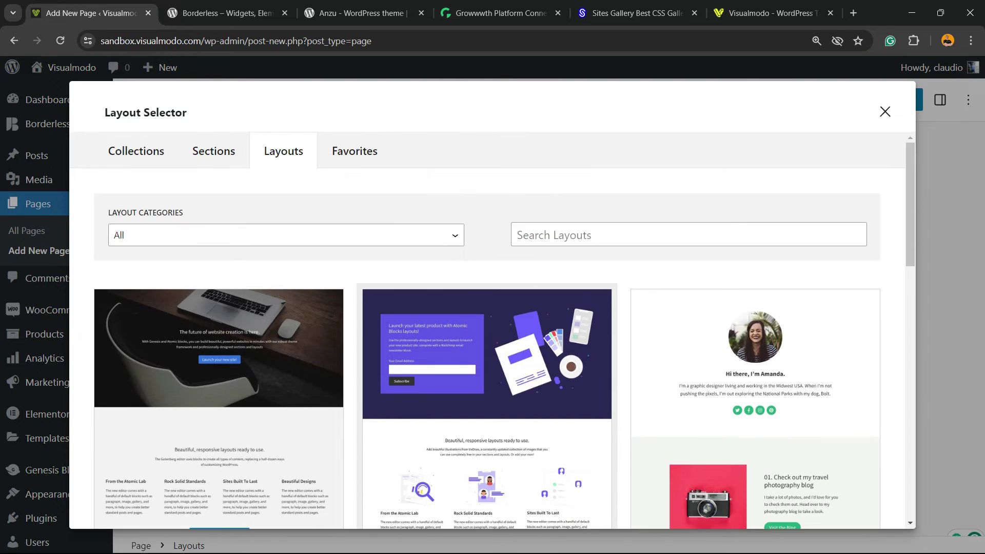
scroll(487, 329, "down", 2)
left_click(488, 307)
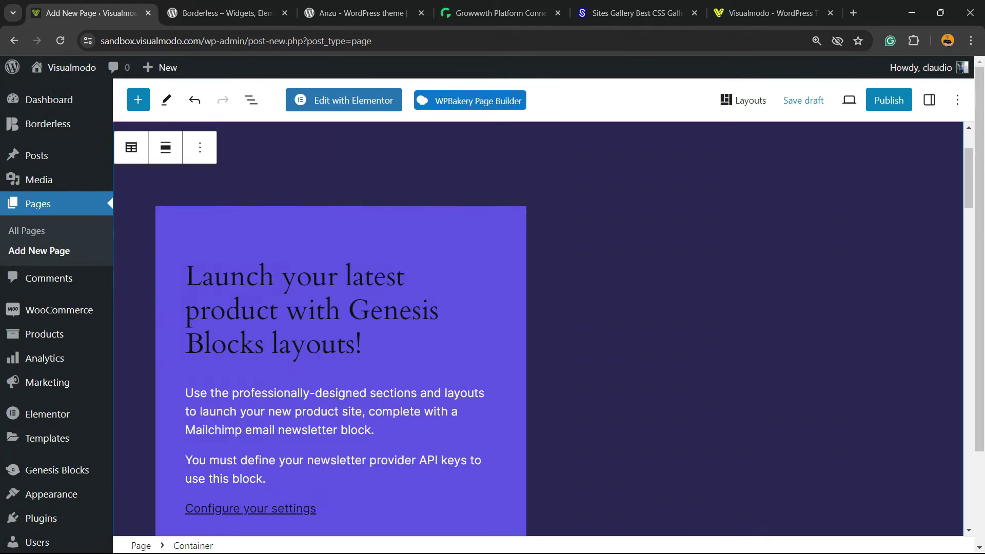
Replace the text of the layout's "Launch your latest product" heading with "reerferfr rferfe"
scroll(538, 328, "down", 10)
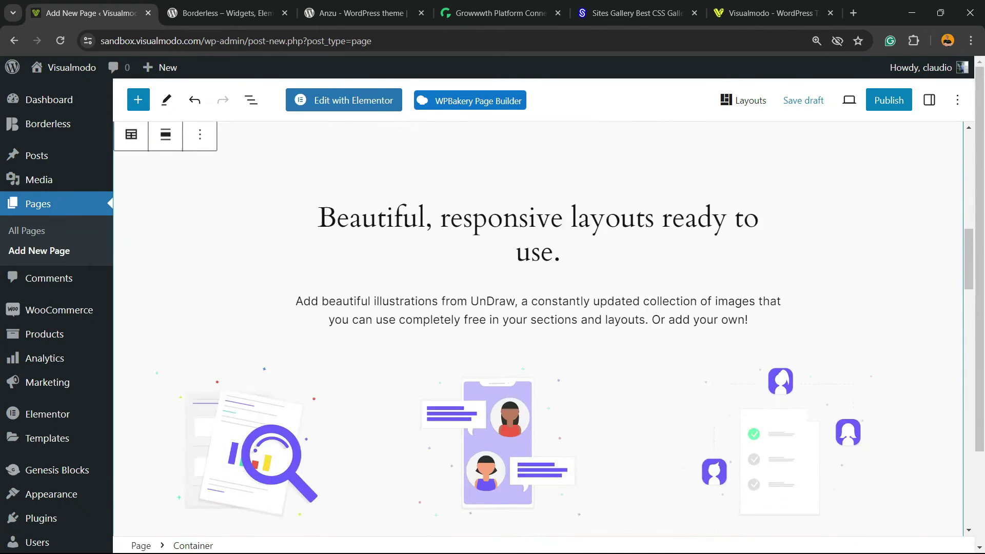
scroll(321, 200, "up", 10)
left_click(321, 200)
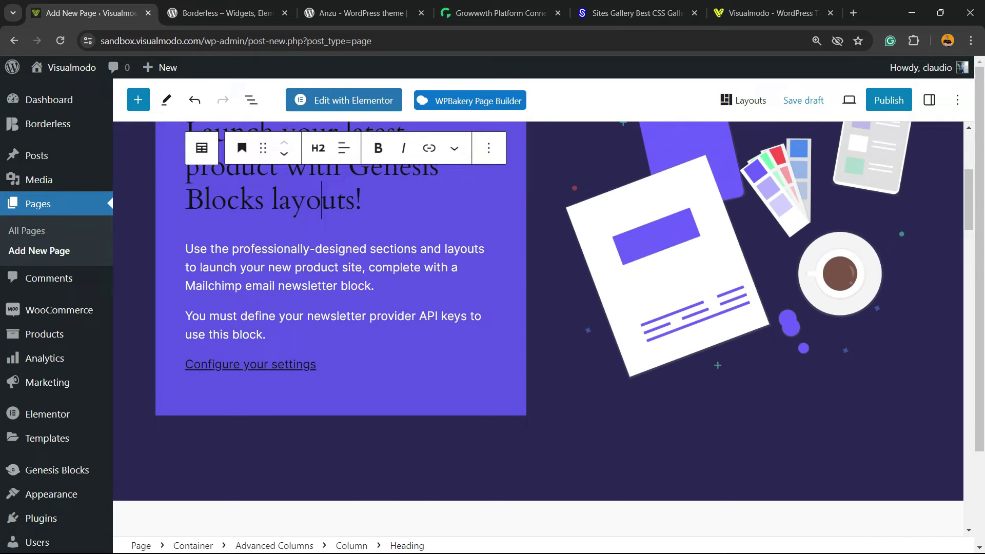
scroll(322, 200, "up", 5)
key("ctrl+a")
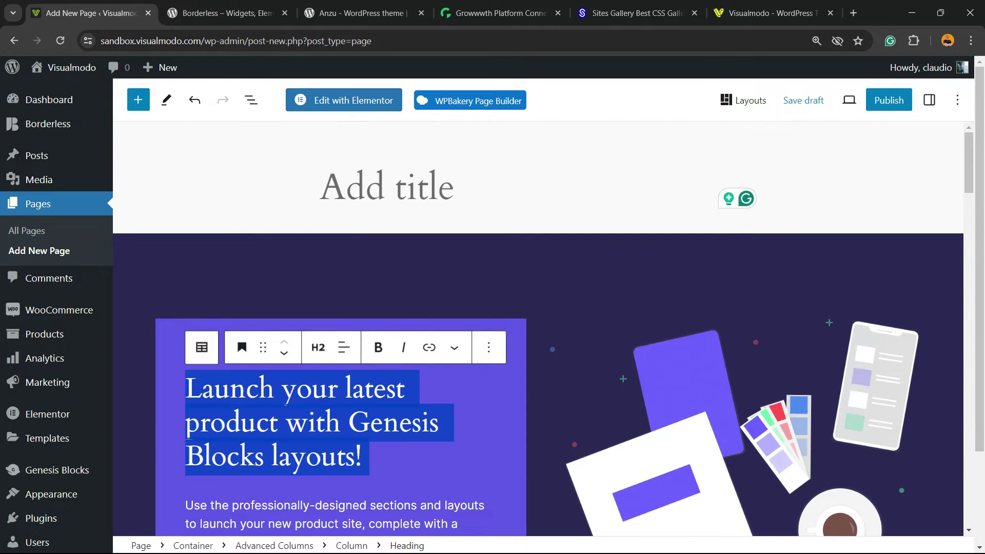
type("reerferfr ")
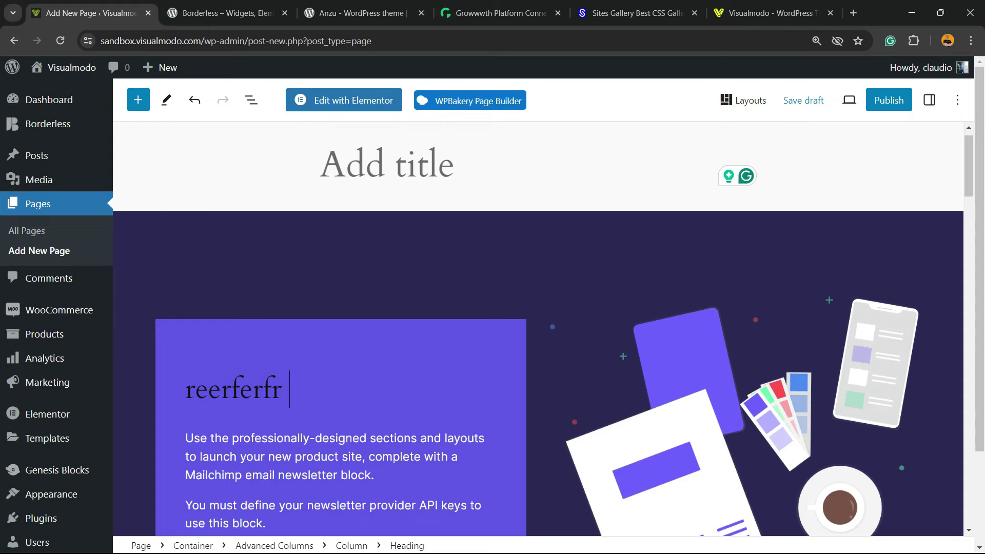
type("rferfe")
Examine the rest of the inserted layout, from the three illustrated feature columns down to the beta sign-up section
scroll(538, 328, "down", 15)
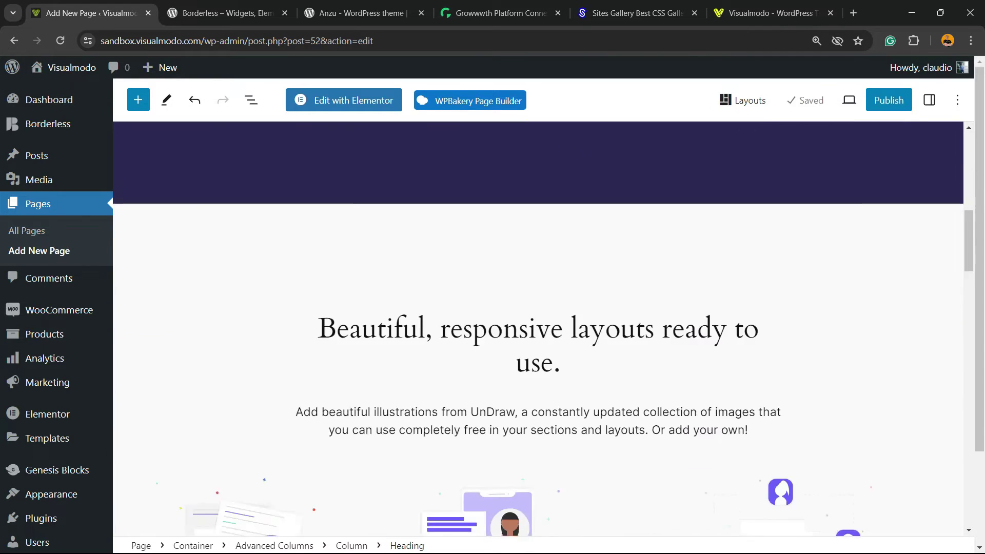
left_click(500, 293)
left_click(777, 293)
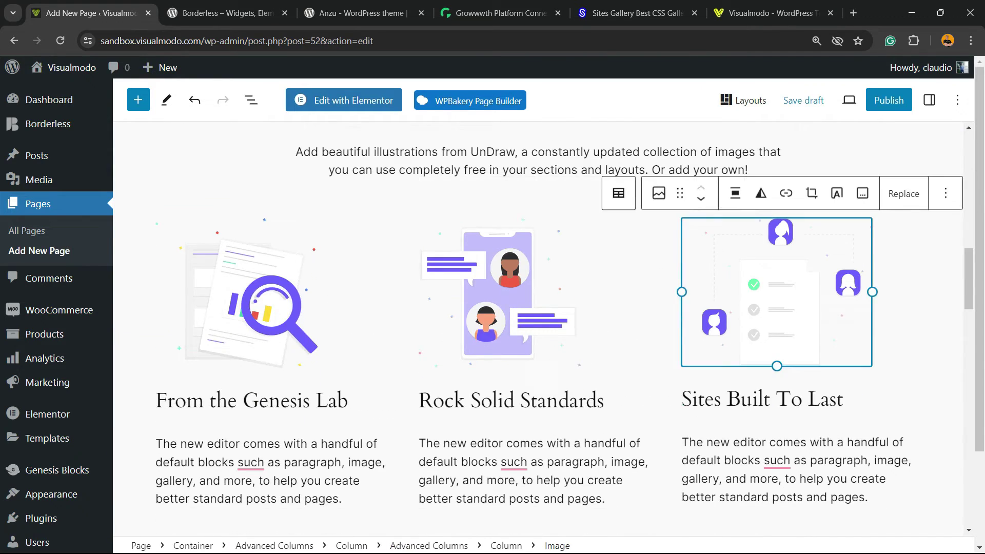
scroll(777, 293, "down", 13)
scroll(538, 328, "down", 13)
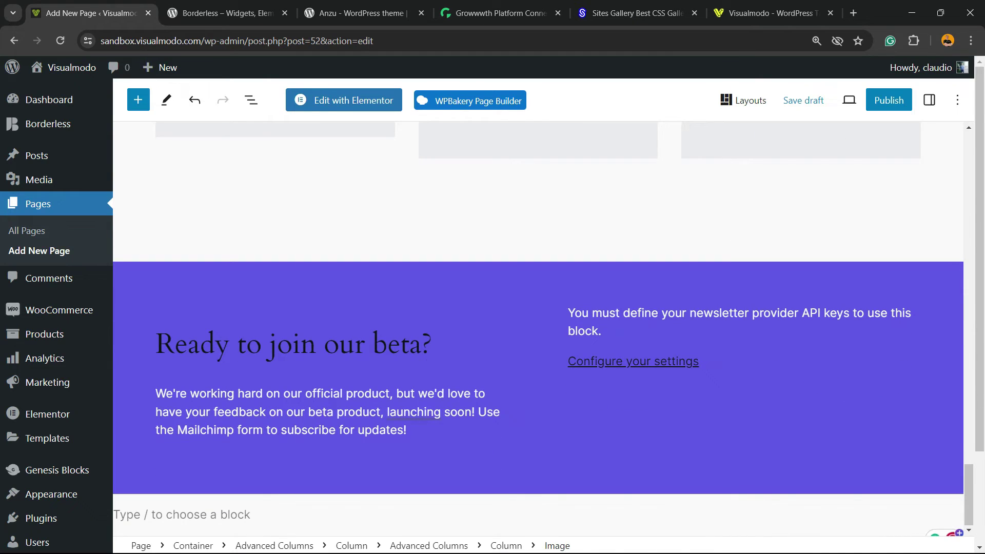
scroll(537, 328, "up", 20)
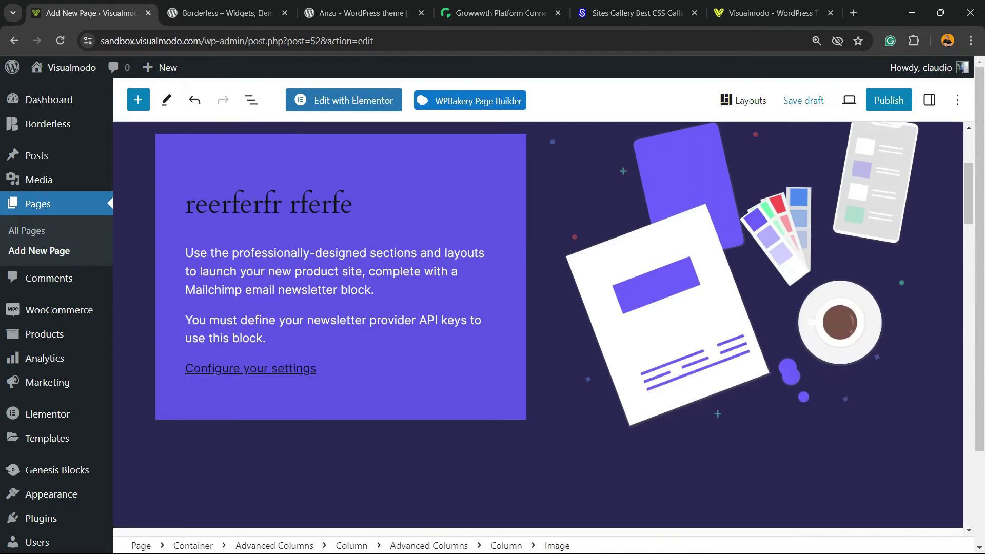
Delete all blocks of the inserted Product Launch layout from the page
scroll(538, 328, "up", 4)
key("ctrl+a")
key("ctrl+a")
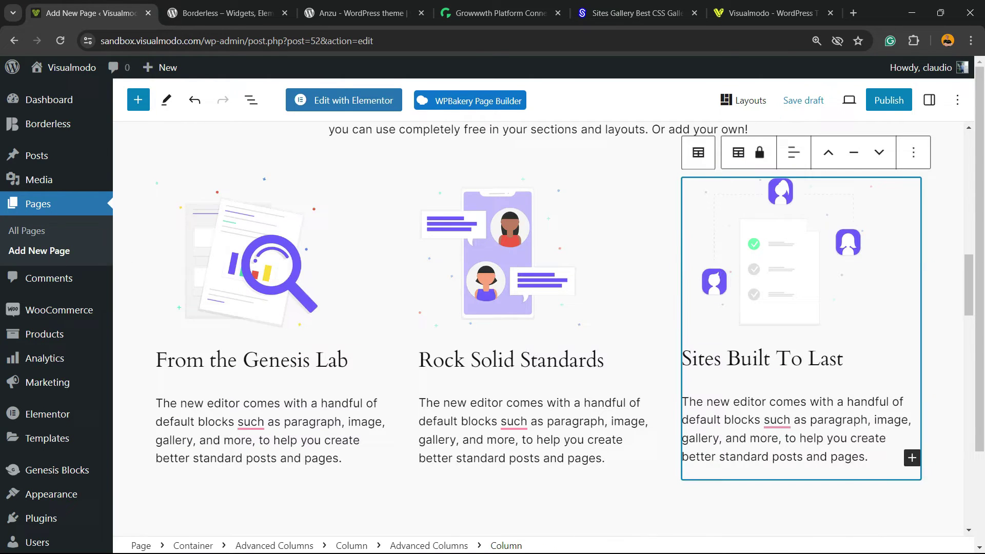
key("ctrl+a")
scroll(537, 328, "up", 16)
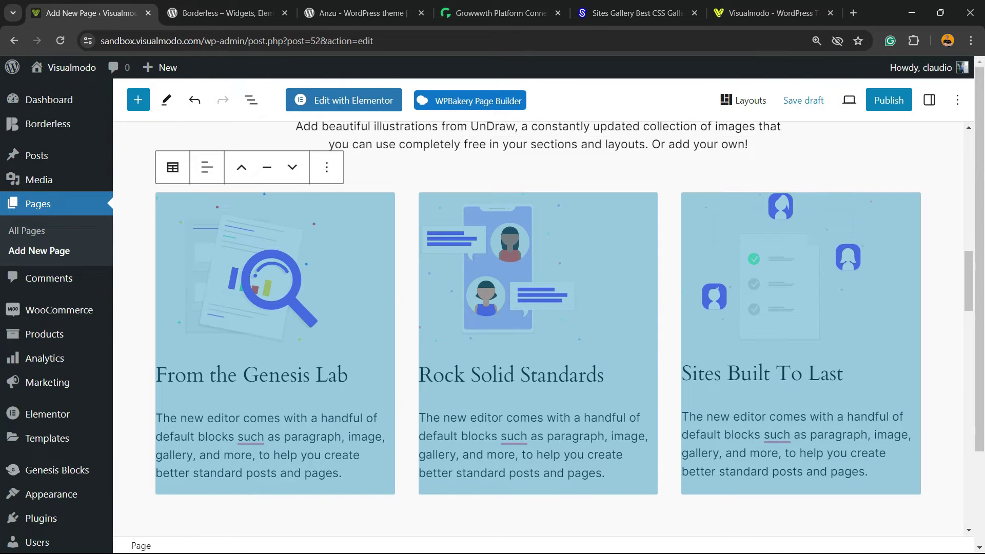
key("ctrl+a")
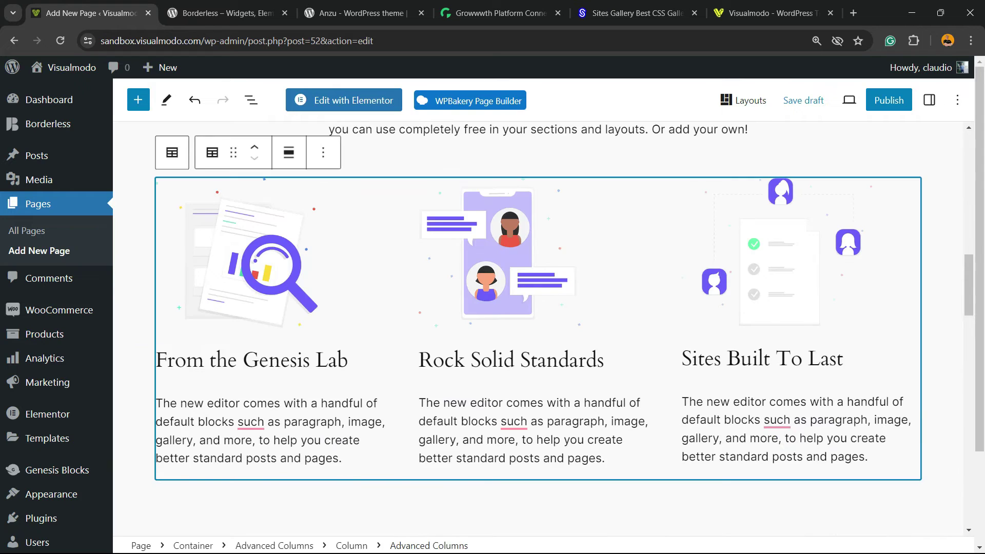
key("Delete")
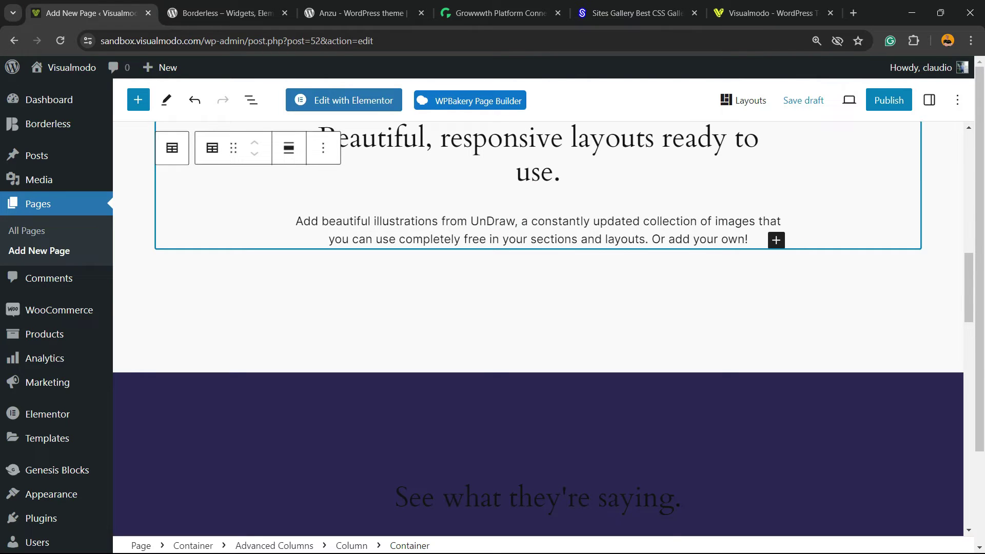
key("ctrl+a")
key("ctrl+a")
key("ctrl+a")
key("ctrl+a")
key("Delete")
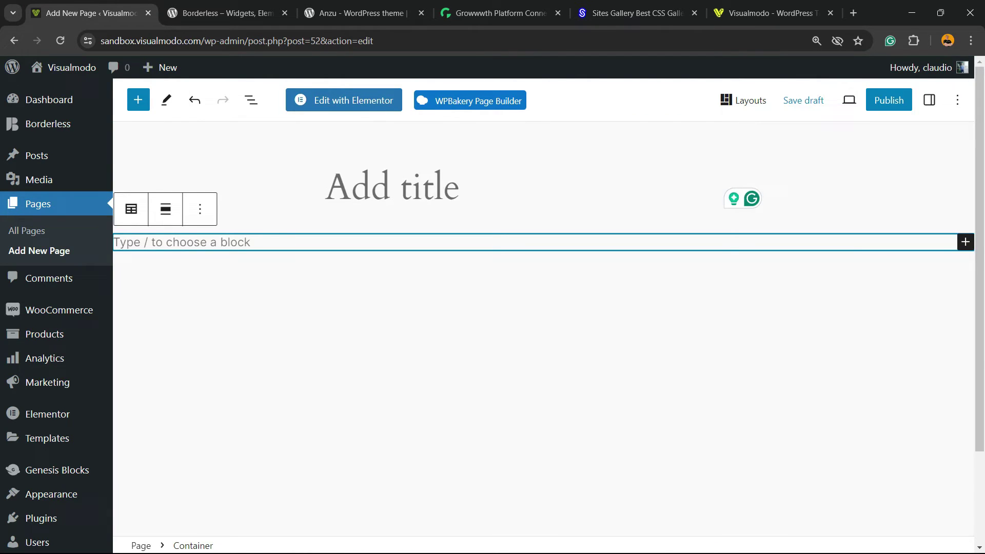
key("Delete")
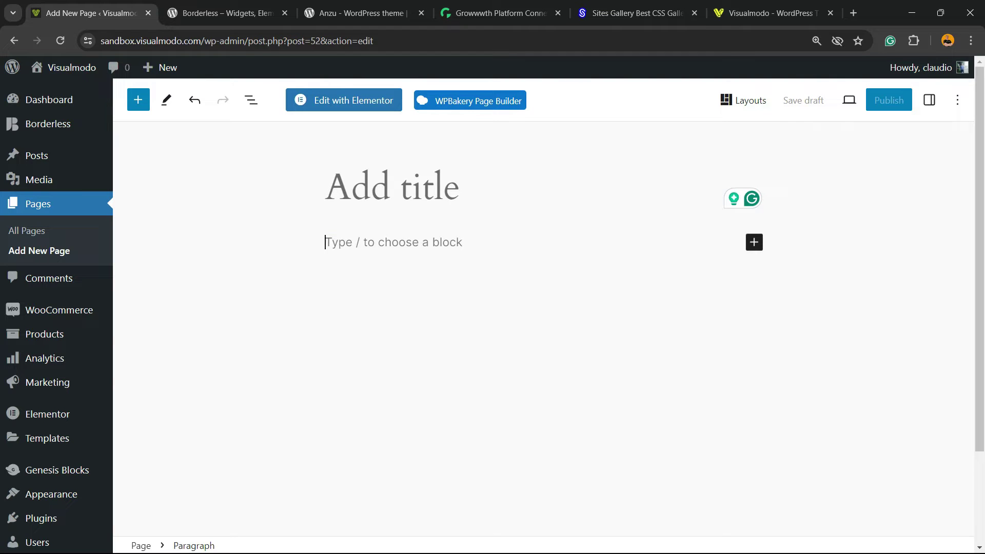
Insert the Layouts block from the Genesis Blocks category into the empty page
left_click(754, 242)
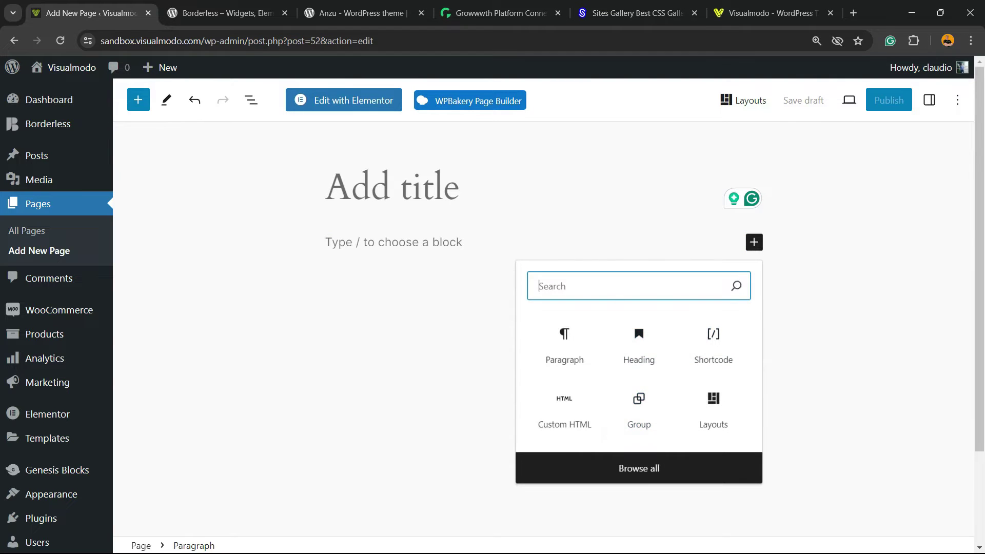
left_click(639, 469)
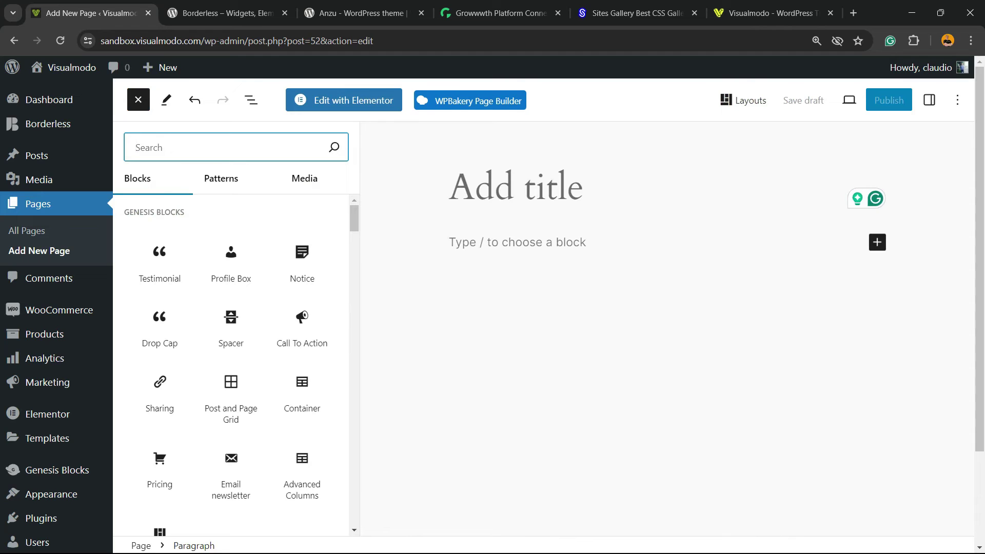
scroll(257, 436, "down", 2)
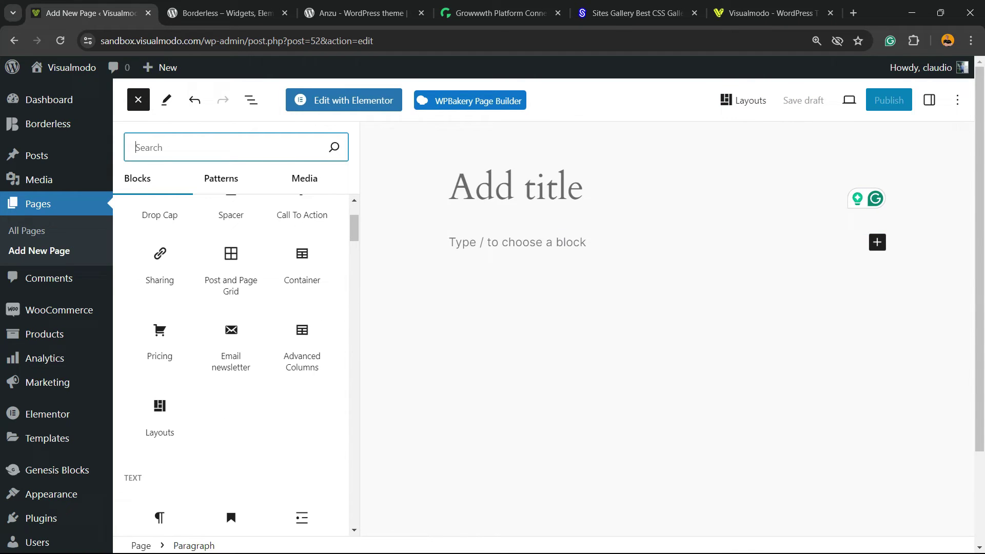
left_click(159, 416)
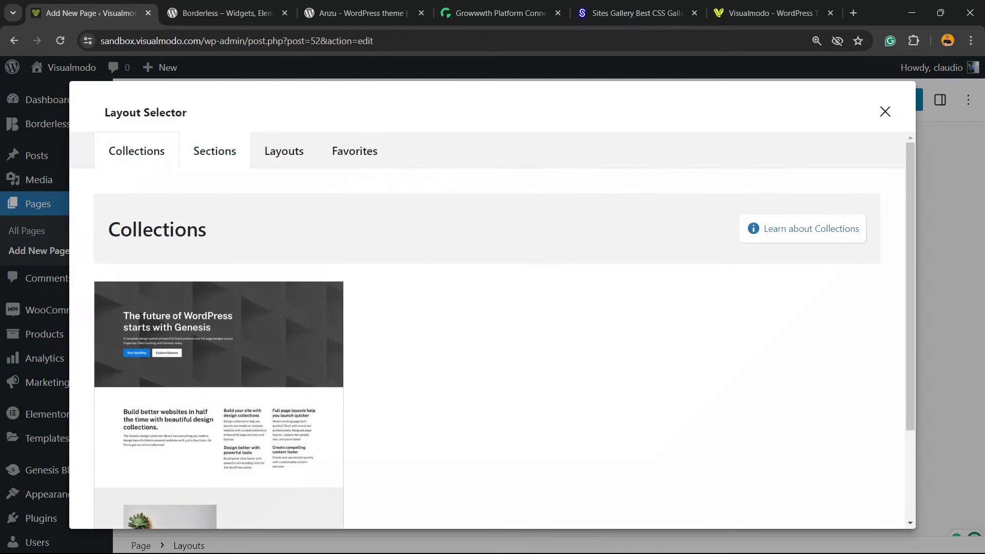
Insert the predefined Slate Hero with Buttons section into the page
left_click(214, 151)
scroll(488, 308, "down", 13)
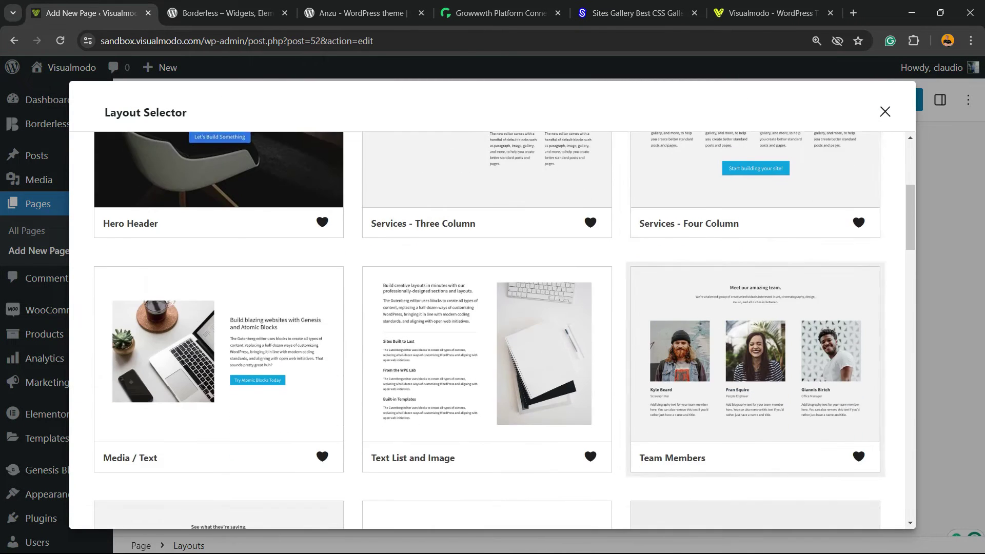
scroll(488, 308, "down", 2)
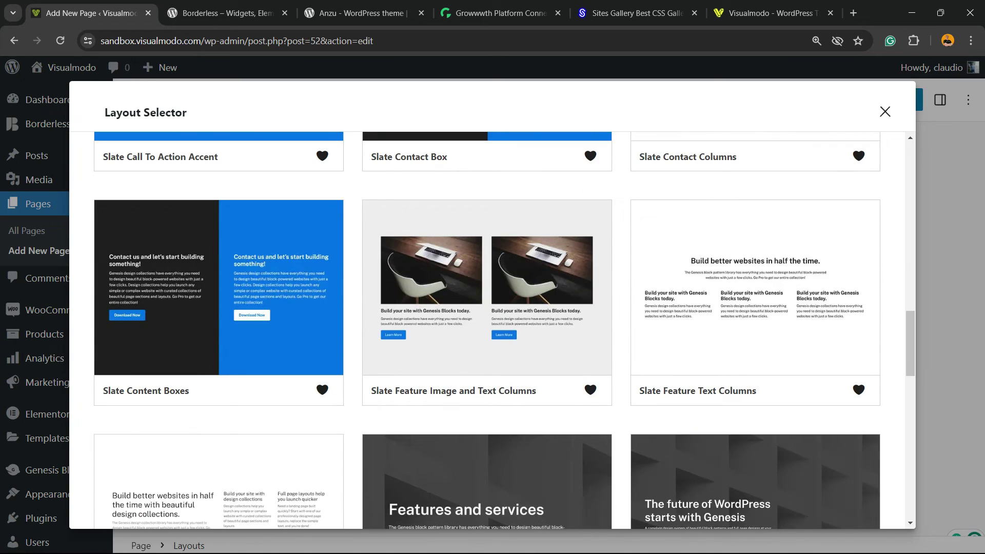
scroll(487, 308, "down", 5)
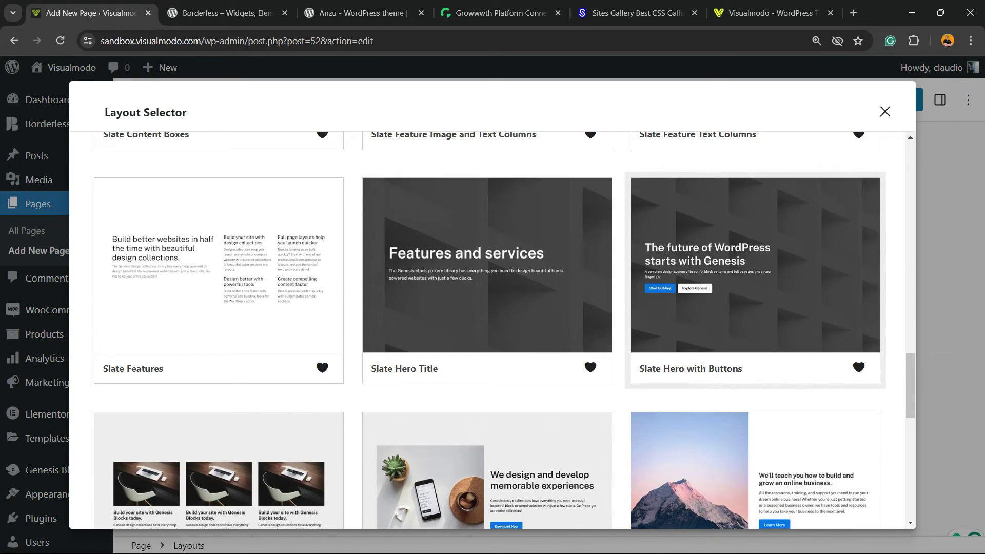
left_click(755, 265)
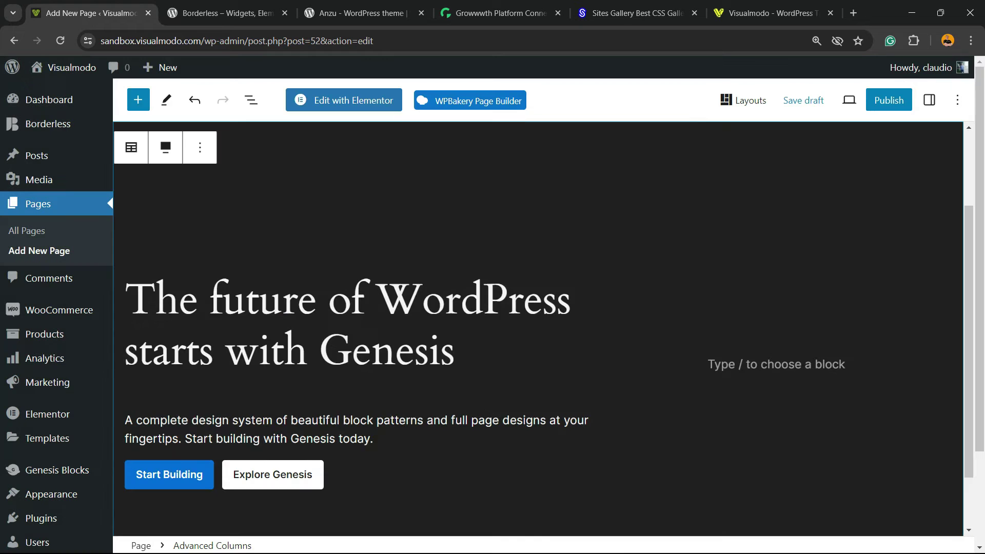
Replace the Explore Genesis button's link with the copied unesco.org artificial intelligence page address
scroll(537, 328, "down", 2)
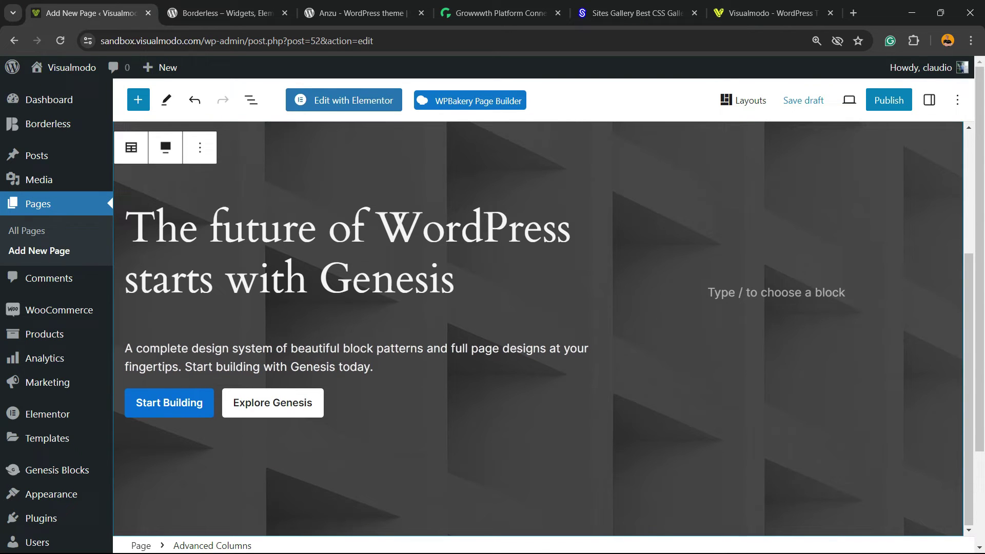
left_click(184, 403)
triple_click(183, 403)
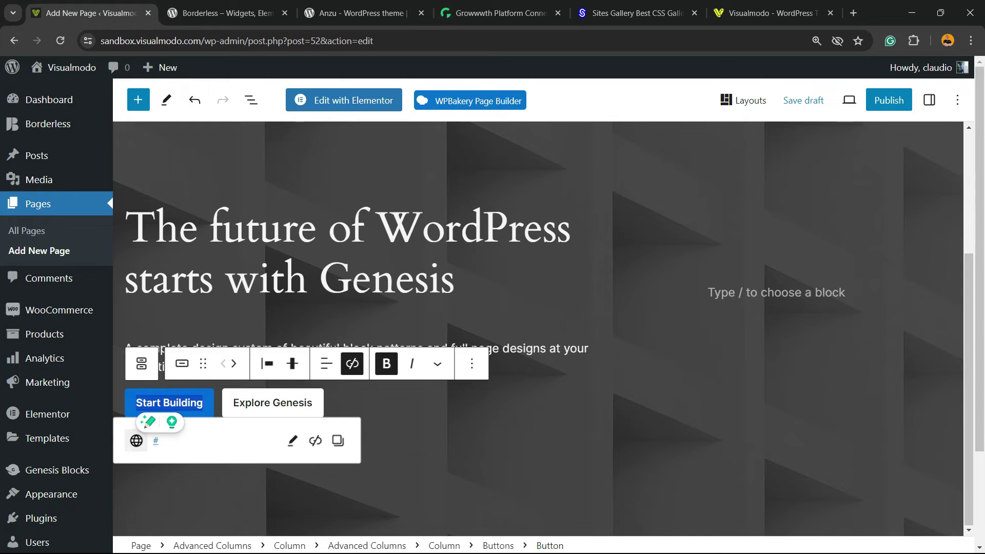
triple_click(280, 402)
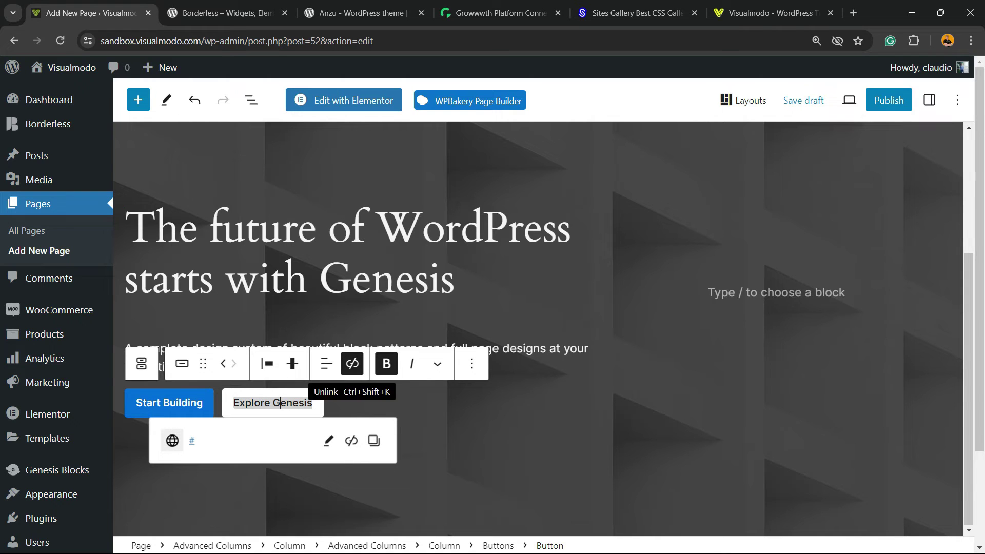
left_click(352, 364)
left_click(352, 363)
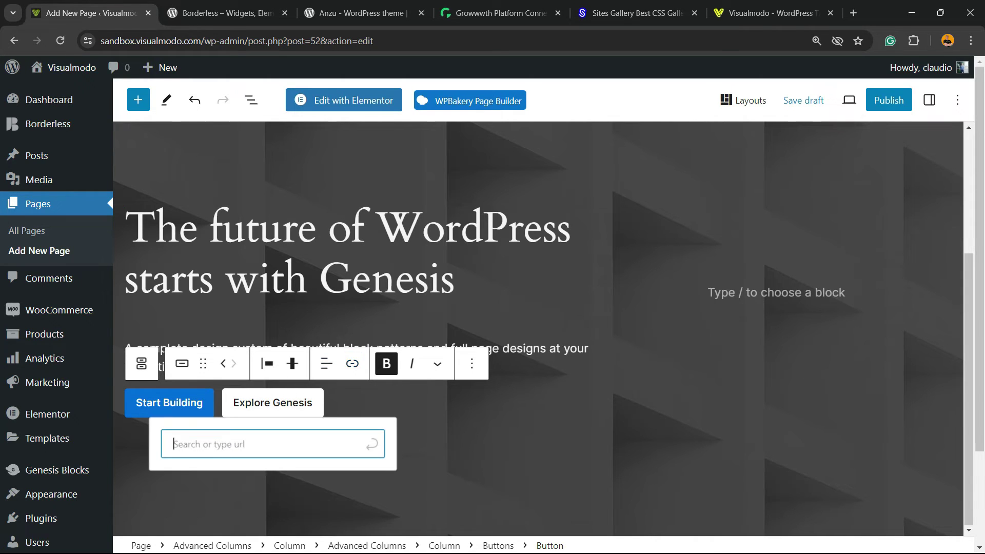
key("ctrl+v")
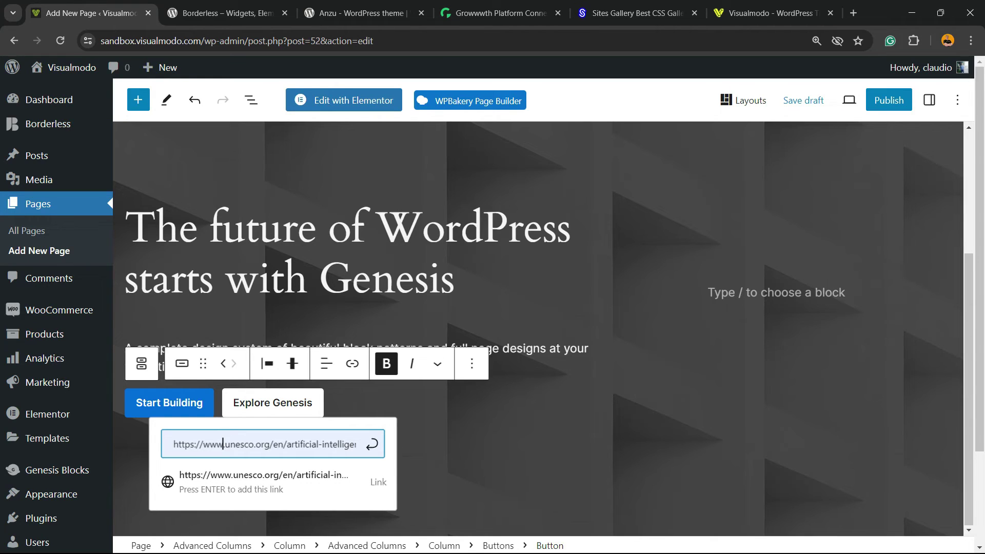
key("Return")
Select the full text of the hero heading "The future of WordPress starts with Genesis"
left_click(370, 278)
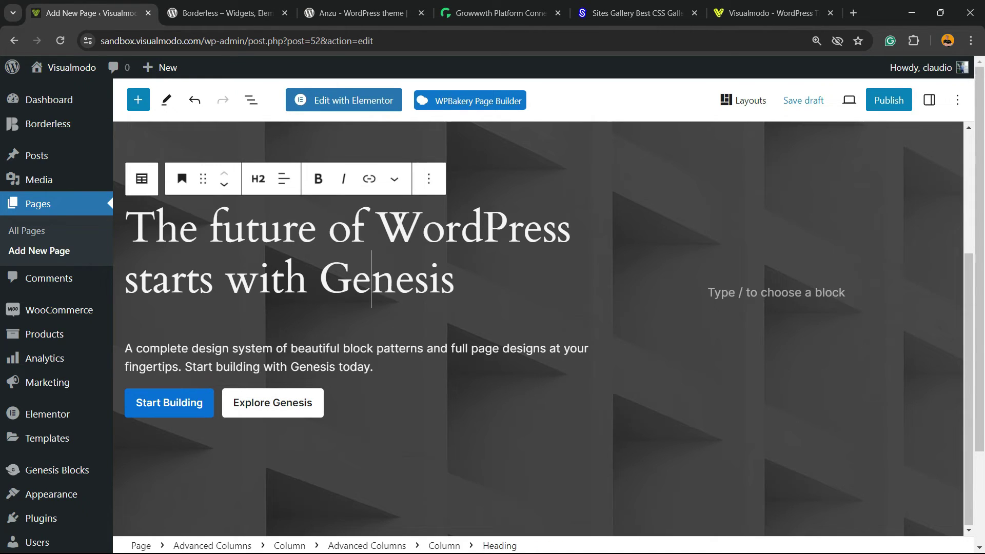
key("ctrl+a")
scroll(370, 278, "up", 2)
scroll(538, 329, "down", 5)
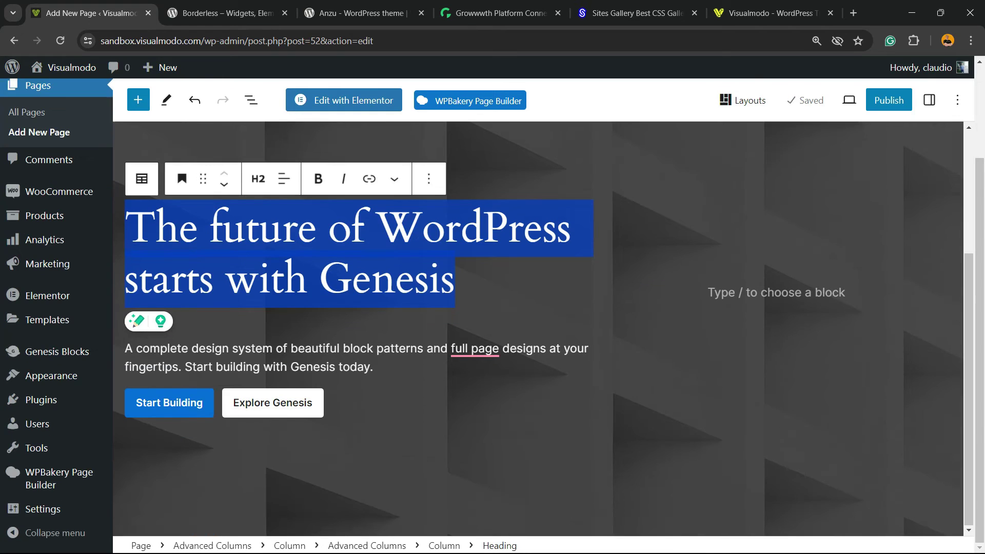
Review the page in the editor, from the empty title field through the hero section and its empty second column
left_click(775, 293)
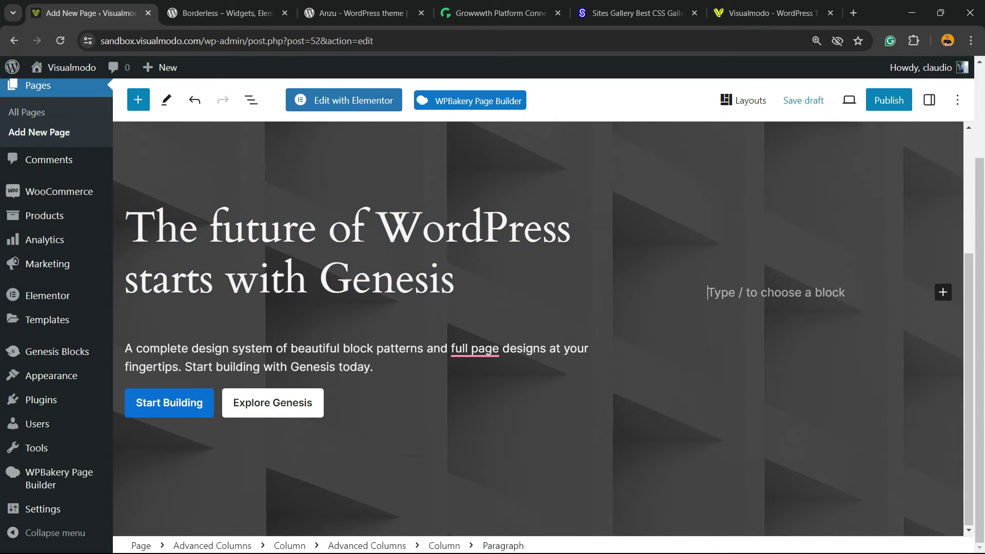
scroll(538, 329, "up", 4)
scroll(538, 329, "down", 4)
scroll(538, 328, "up", 4)
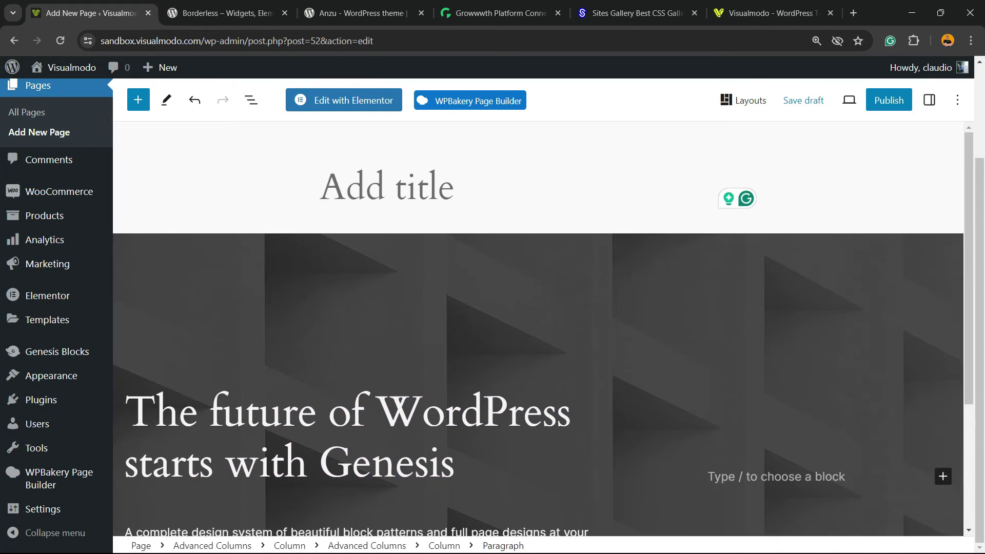
scroll(538, 328, "down", 4)
scroll(539, 328, "up", 4)
left_click(387, 188)
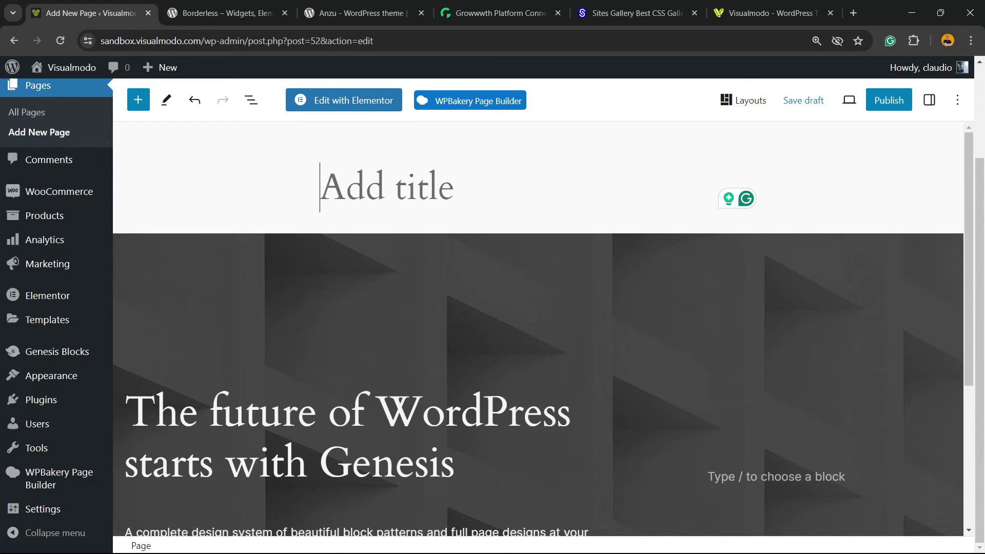
scroll(544, 328, "down", 4)
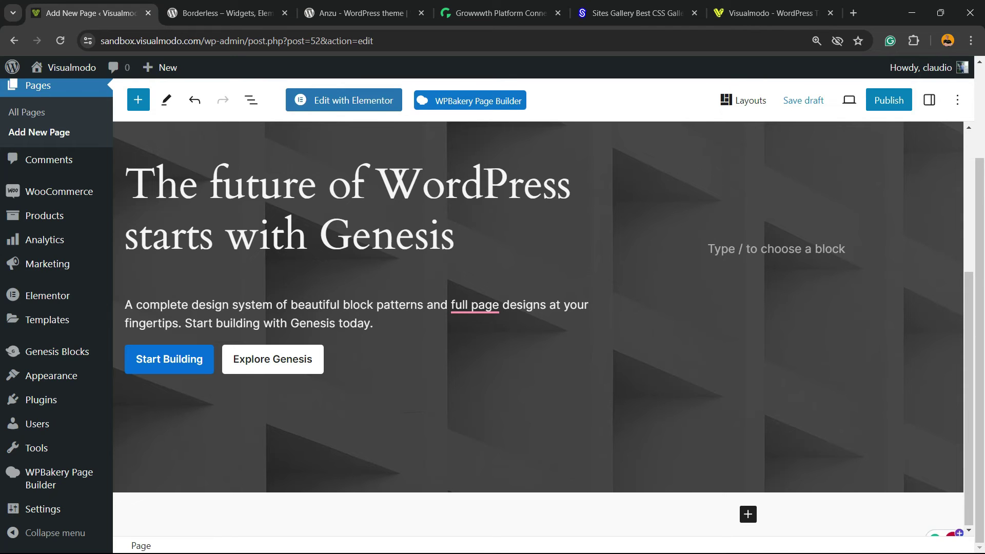
scroll(543, 328, "up", 4)
Look at the Borderless plugin page and the Anzu theme page on WordPress.org, including their names
key("ctrl+Tab")
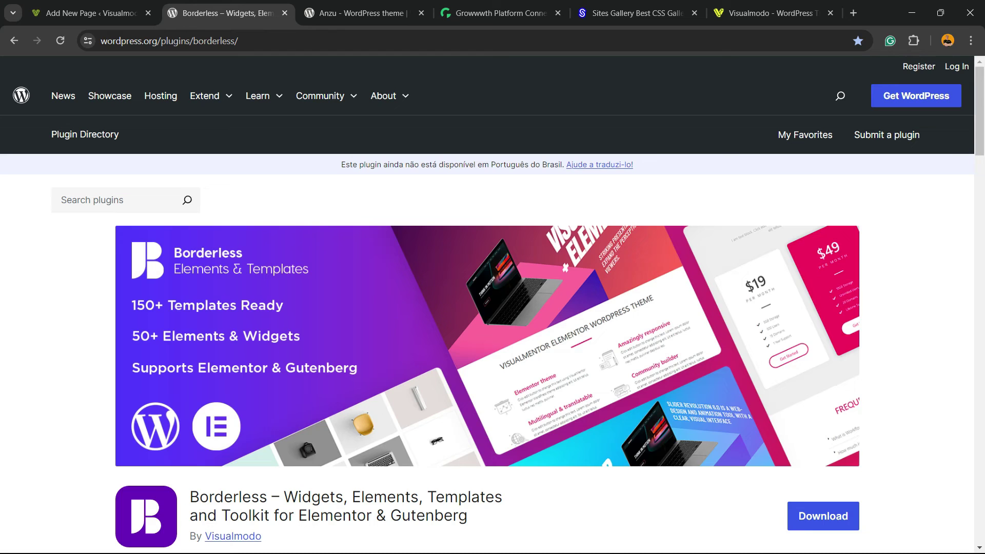
scroll(488, 328, "down", 2)
triple_click(230, 369)
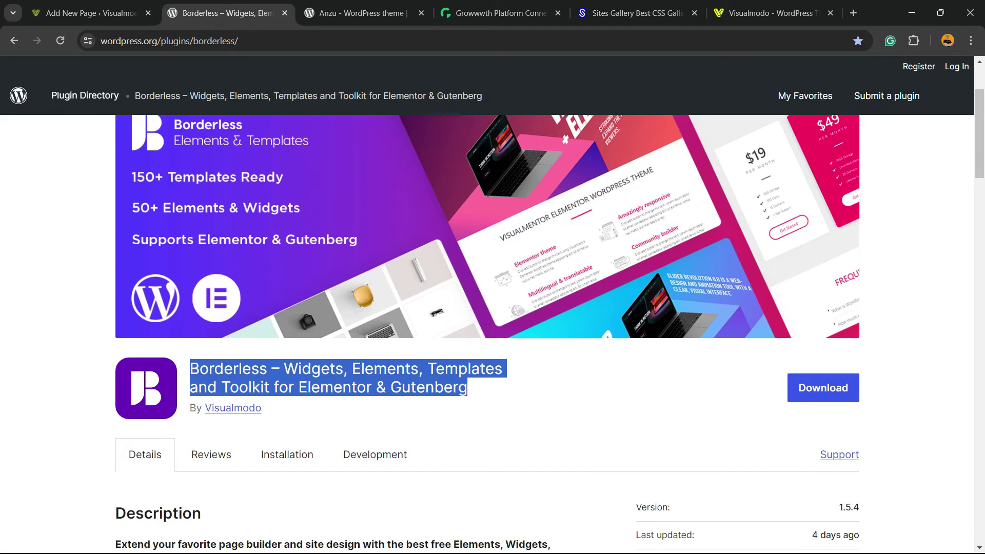
triple_click(314, 369)
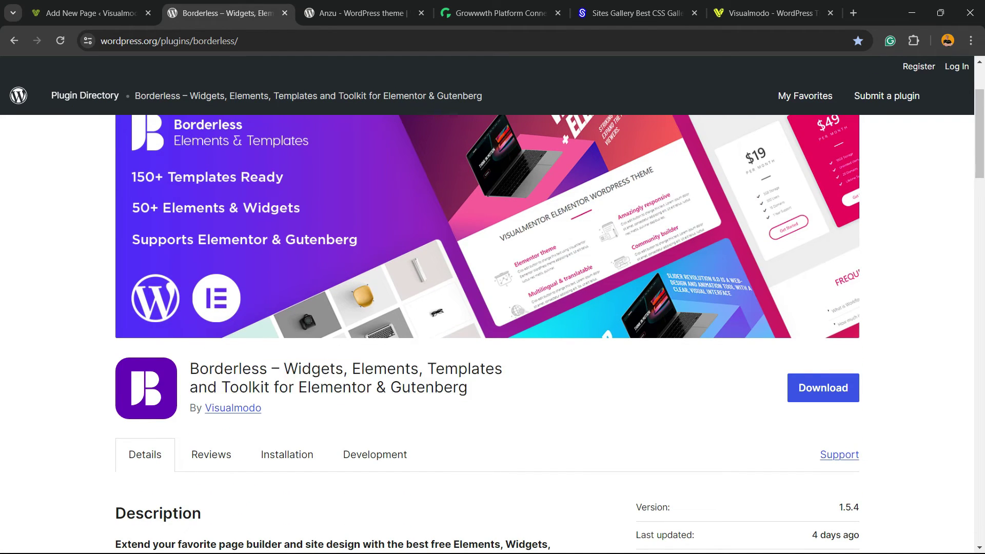
left_click(363, 13)
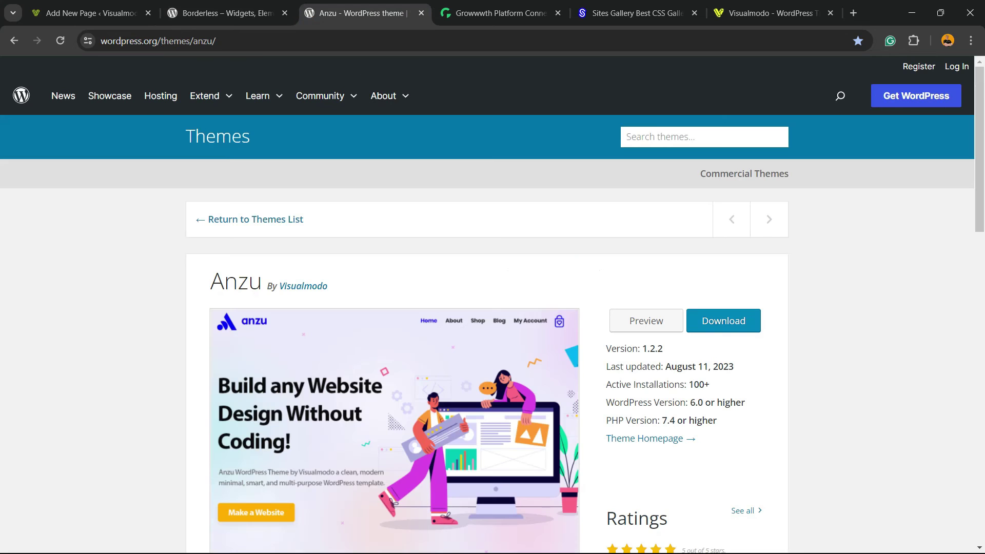
triple_click(236, 282)
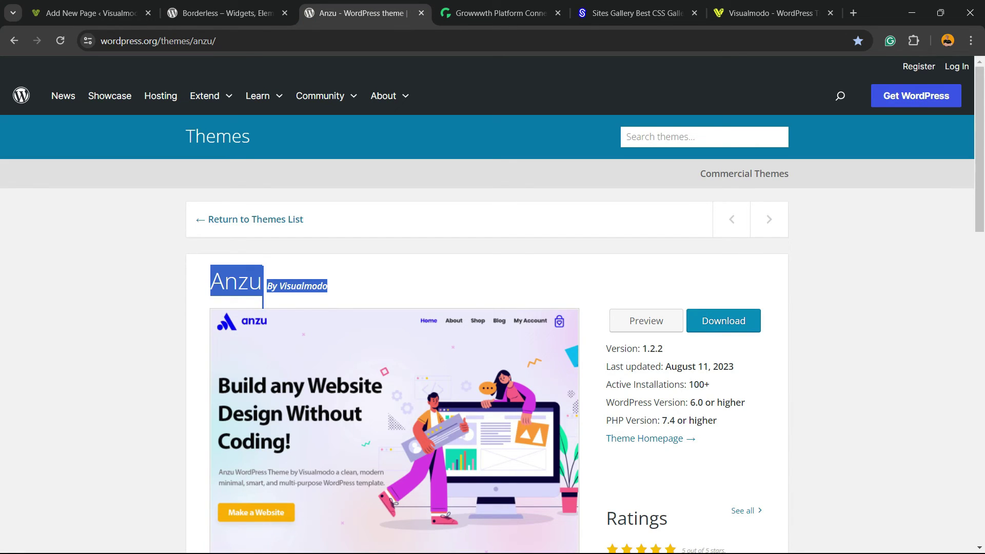
Browse the Growwwth home page and its listings of websites with publishing prices
key("ctrl+Tab")
scroll(492, 308, "down", 15)
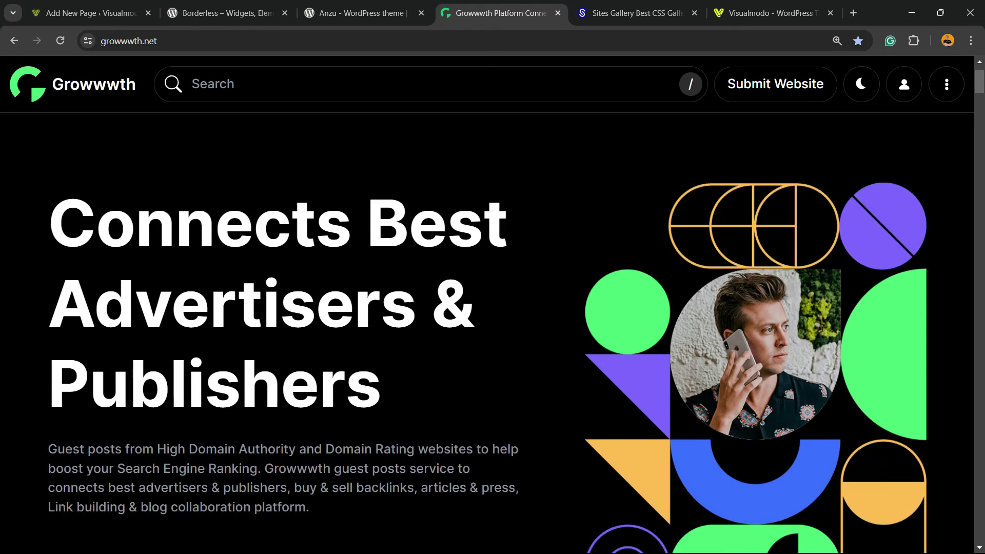
scroll(493, 308, "down", 20)
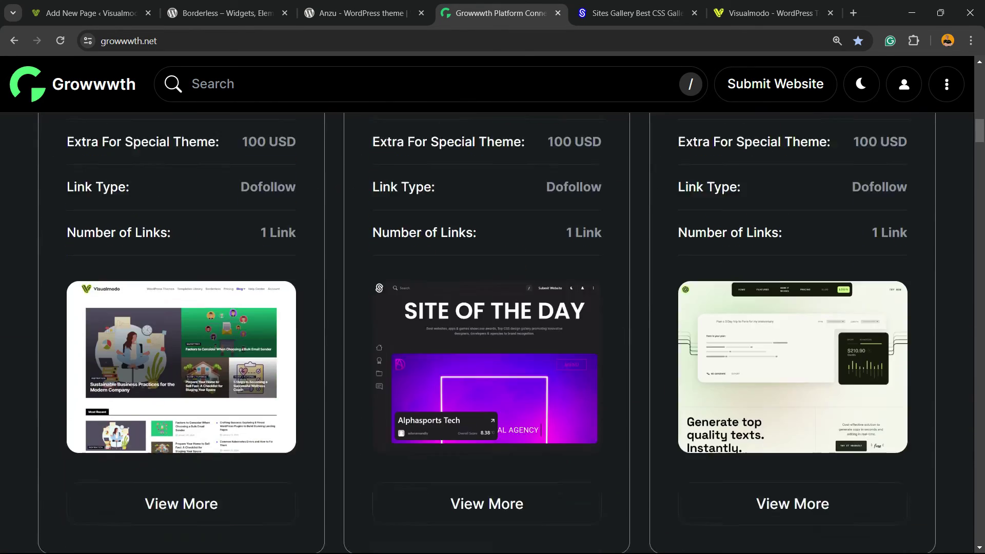
scroll(493, 308, "down", 15)
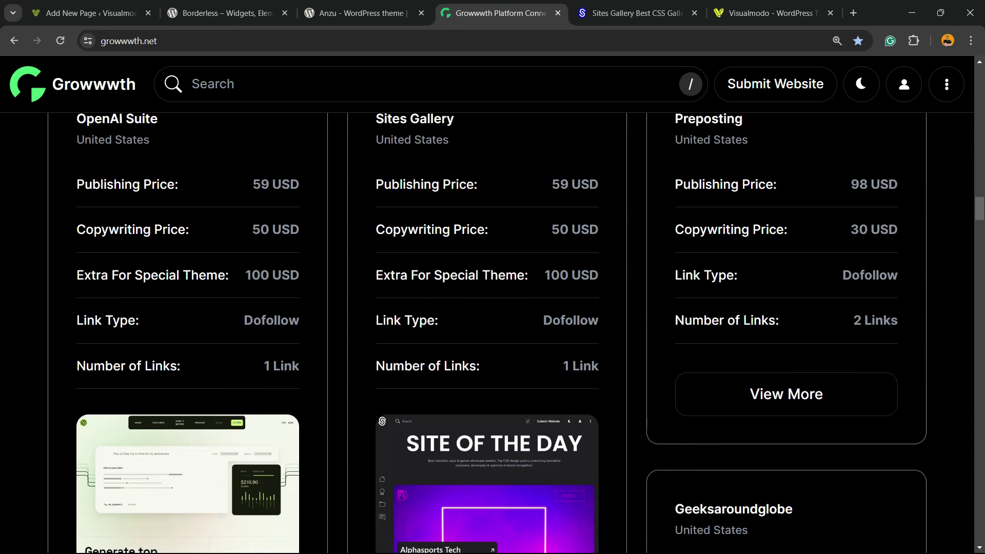
Switch to the Sites Gallery website and browse its showcase of website designs
key("ctrl+Tab")
scroll(492, 308, "down", 10)
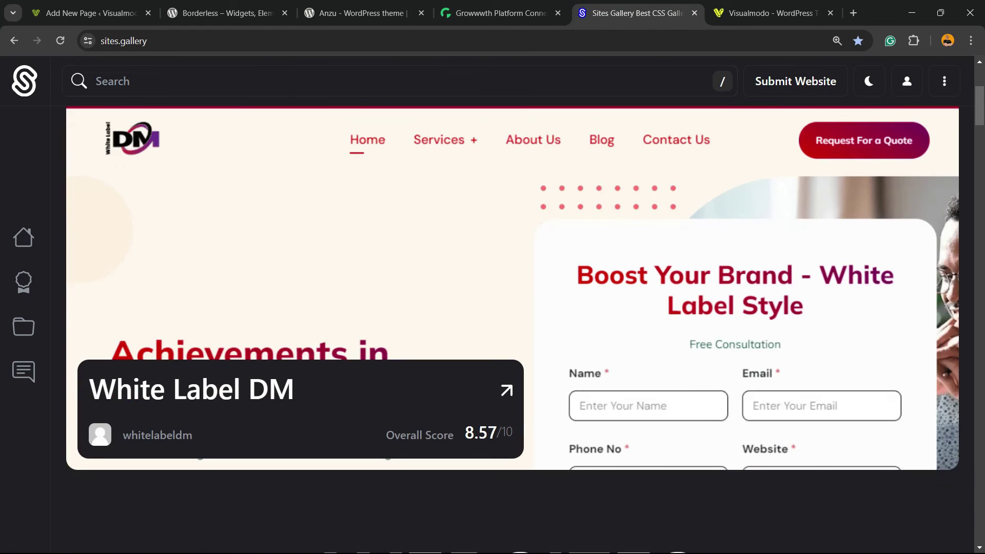
scroll(493, 308, "down", 13)
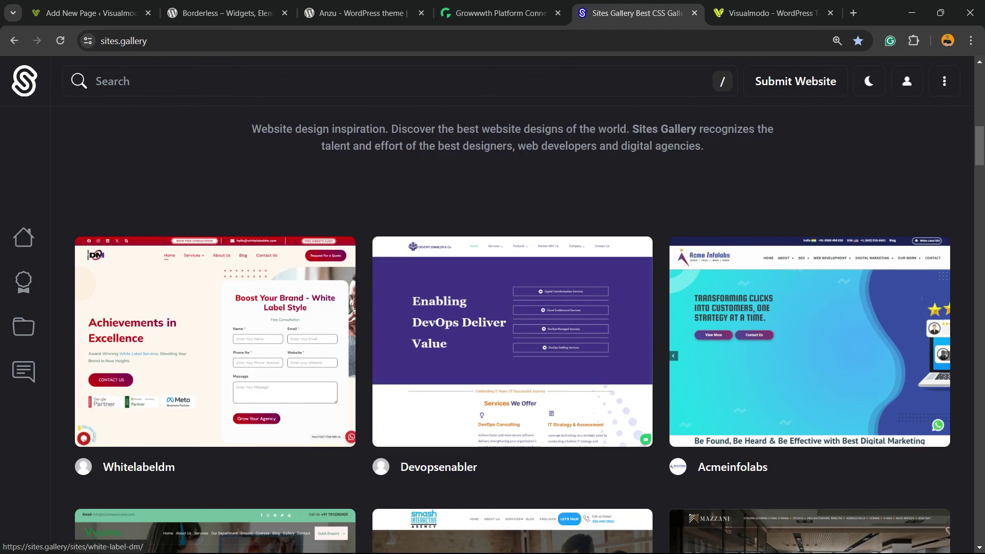
scroll(493, 308, "down", 20)
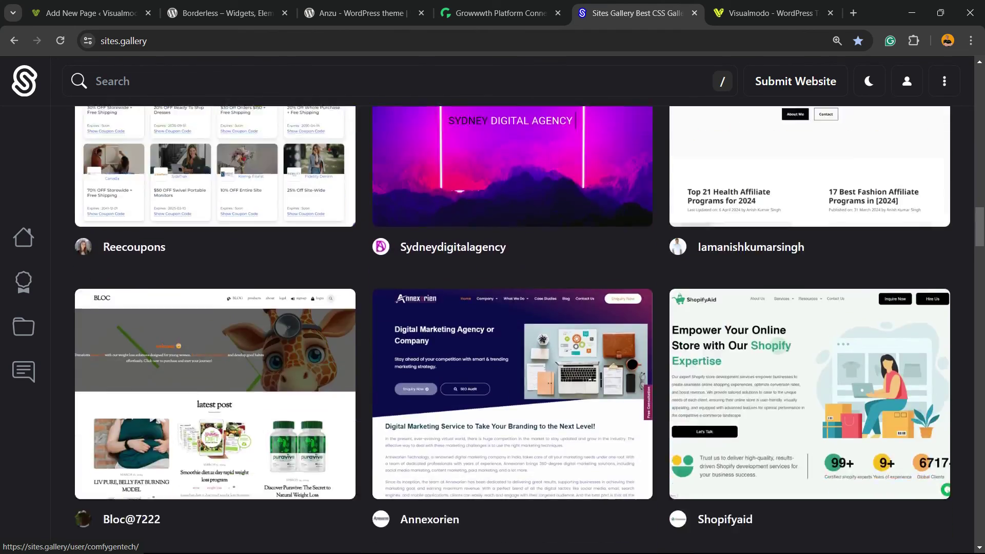
scroll(492, 307, "down", 10)
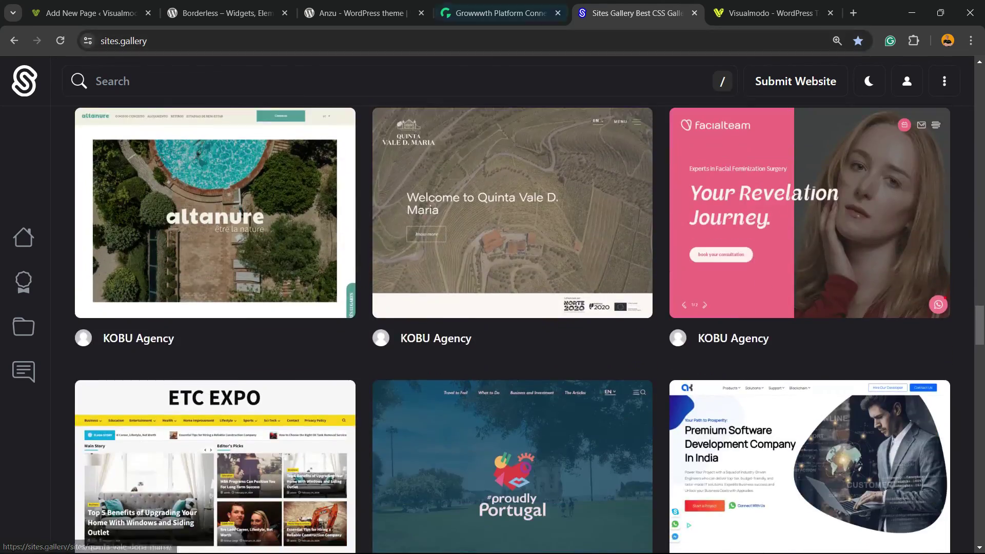
Open the WordPress Themes page on the Visualmodo website and browse through its premium theme catalogue
left_click(769, 13)
mouse_move(403, 77)
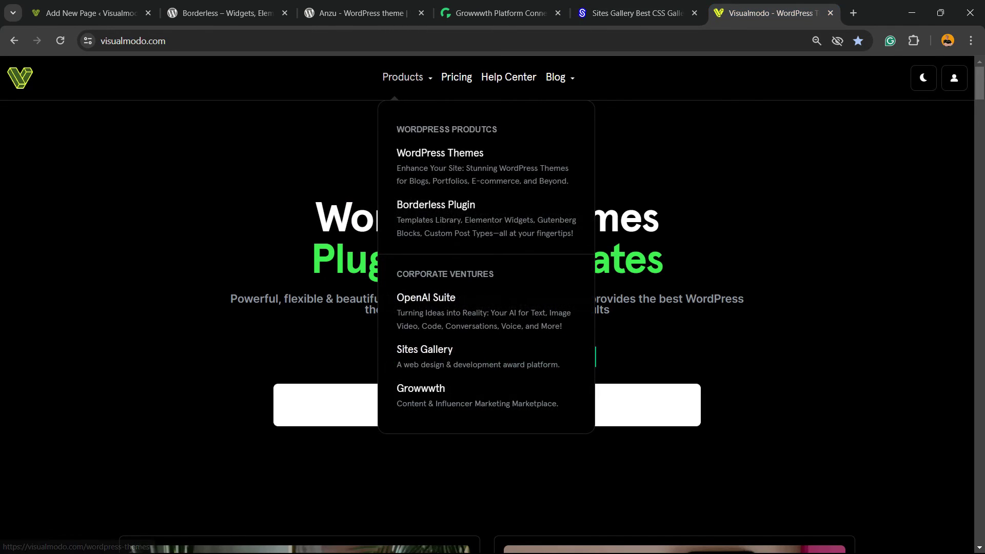
left_click(451, 152)
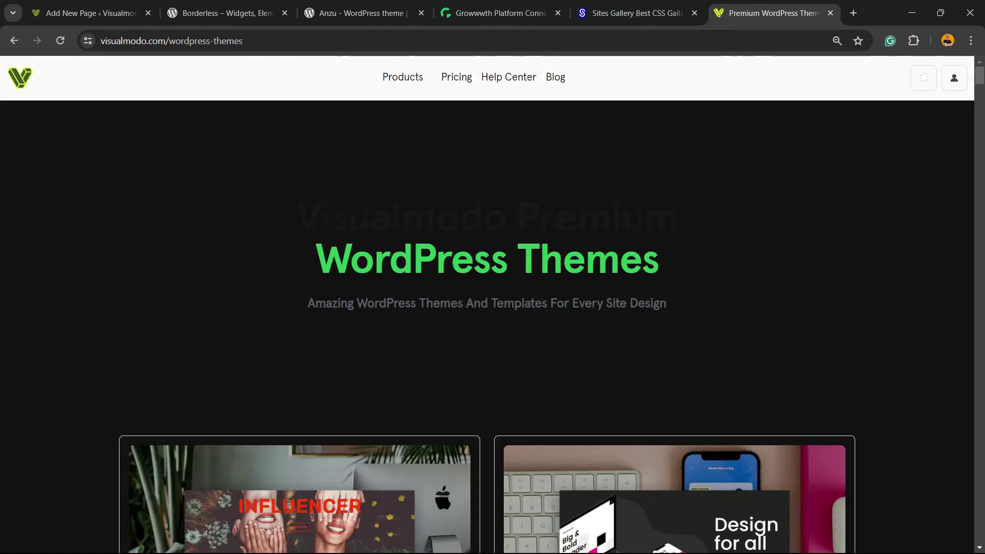
scroll(493, 308, "down", 10)
scroll(493, 307, "down", 13)
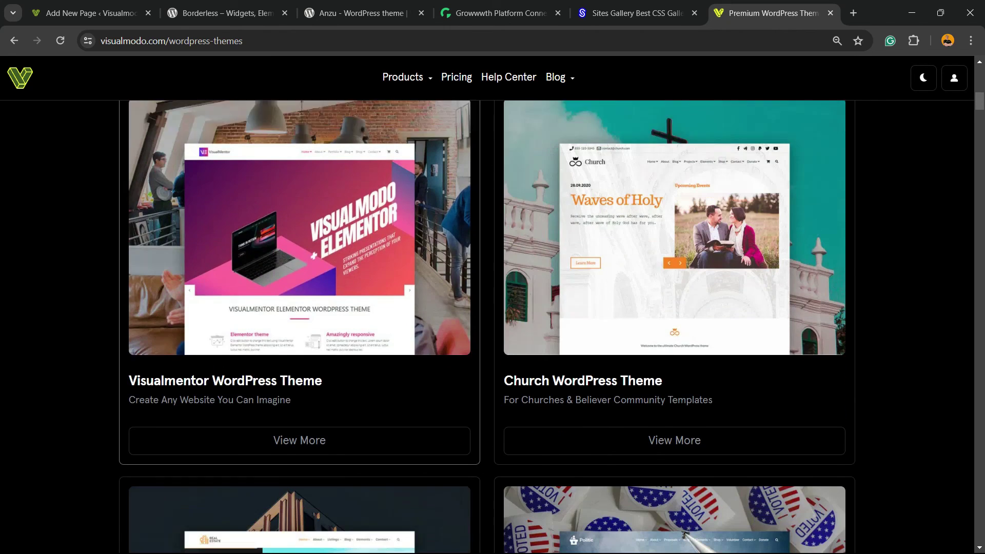
scroll(492, 308, "down", 16)
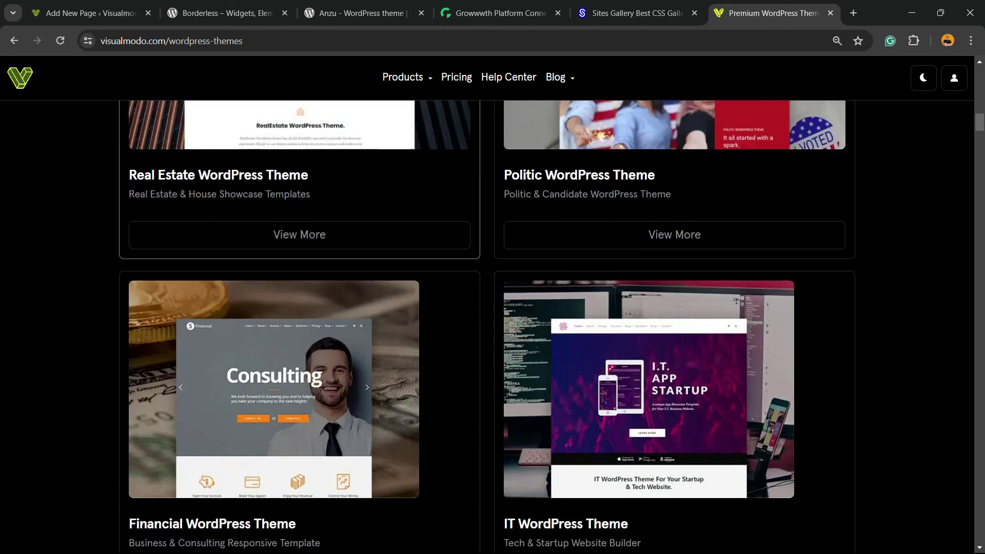
scroll(493, 308, "down", 20)
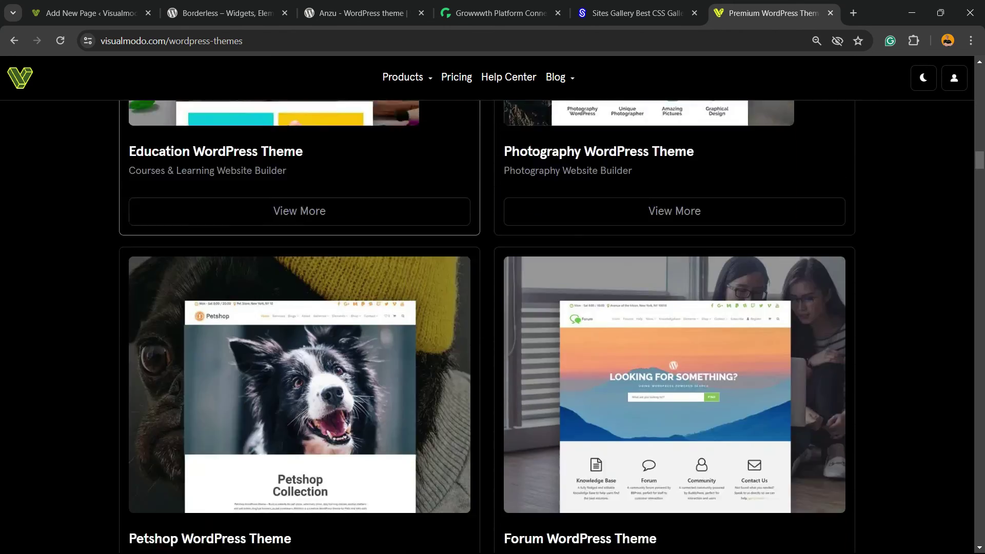
scroll(493, 308, "down", 17)
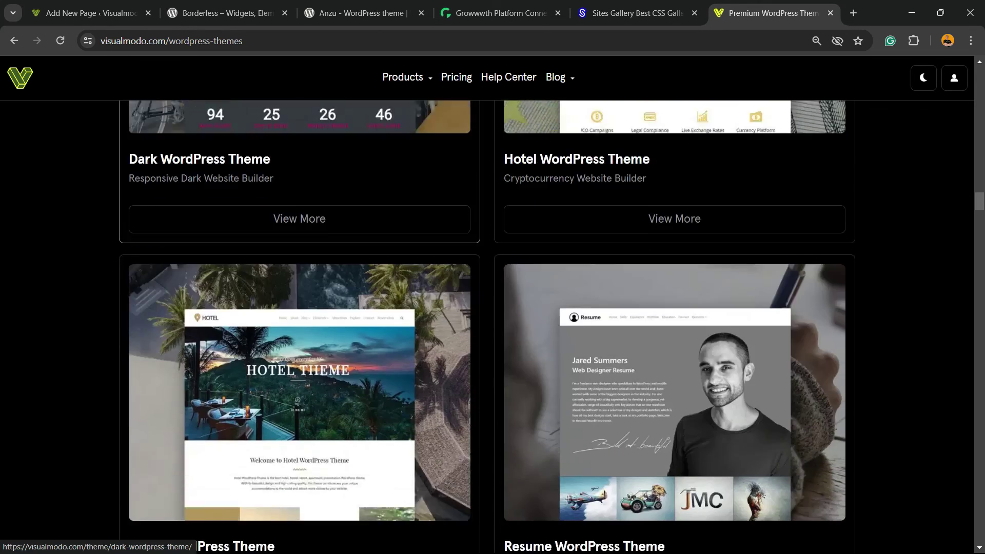
scroll(493, 308, "down", 15)
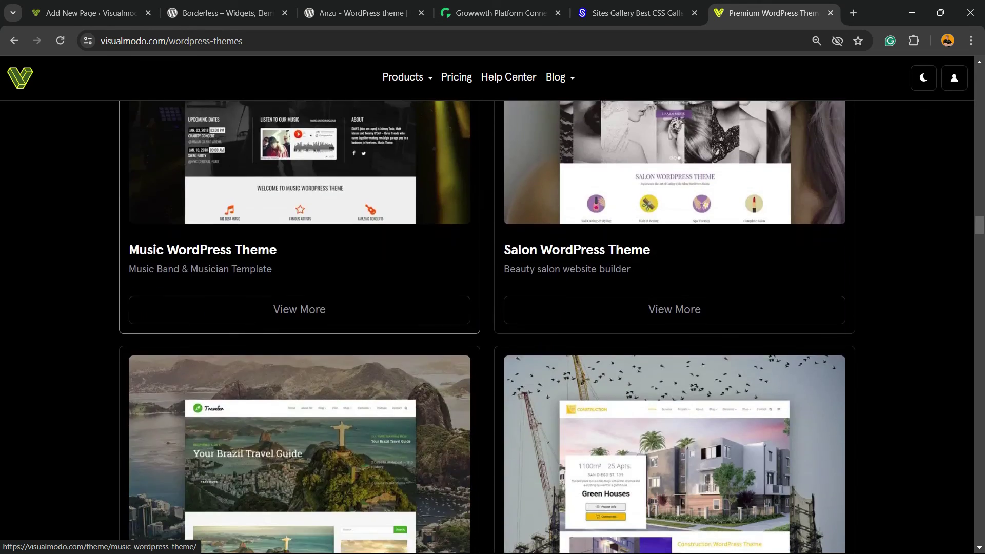
scroll(492, 308, "down", 18)
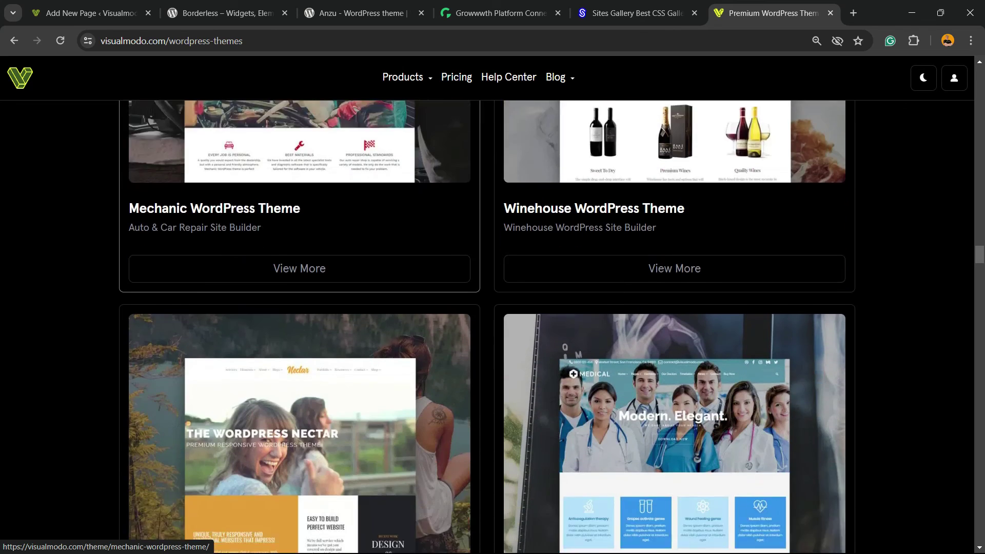
scroll(300, 308, "down", 7)
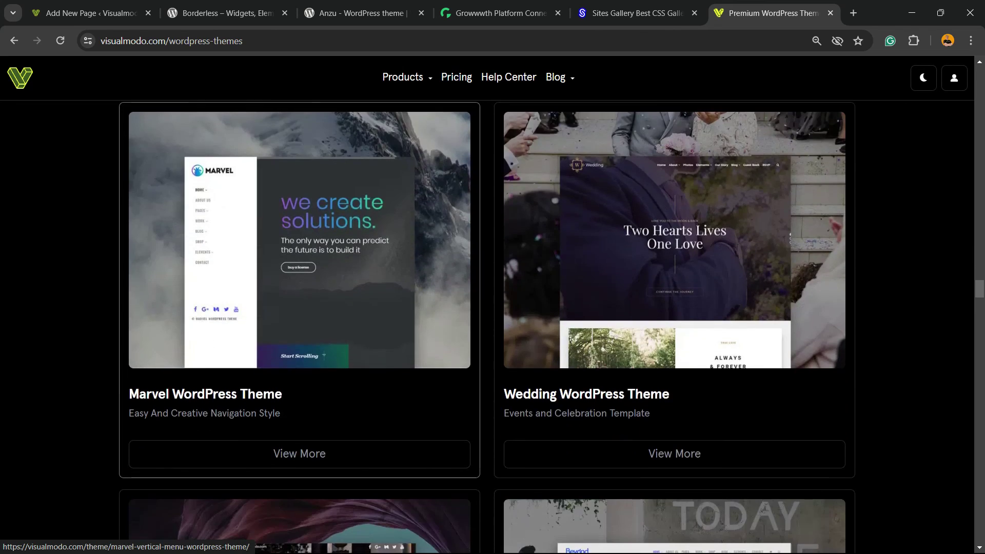
scroll(300, 308, "down", 12)
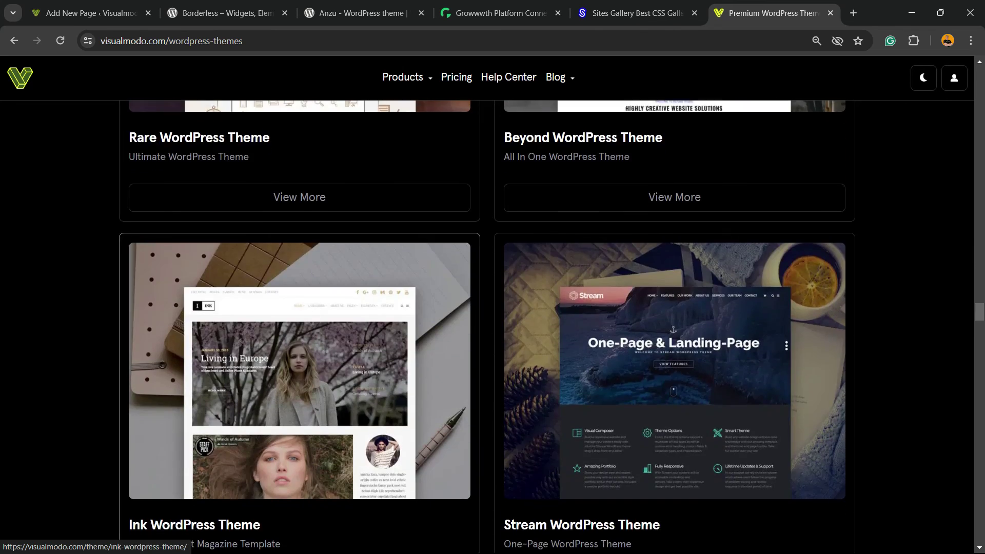
scroll(299, 308, "down", 17)
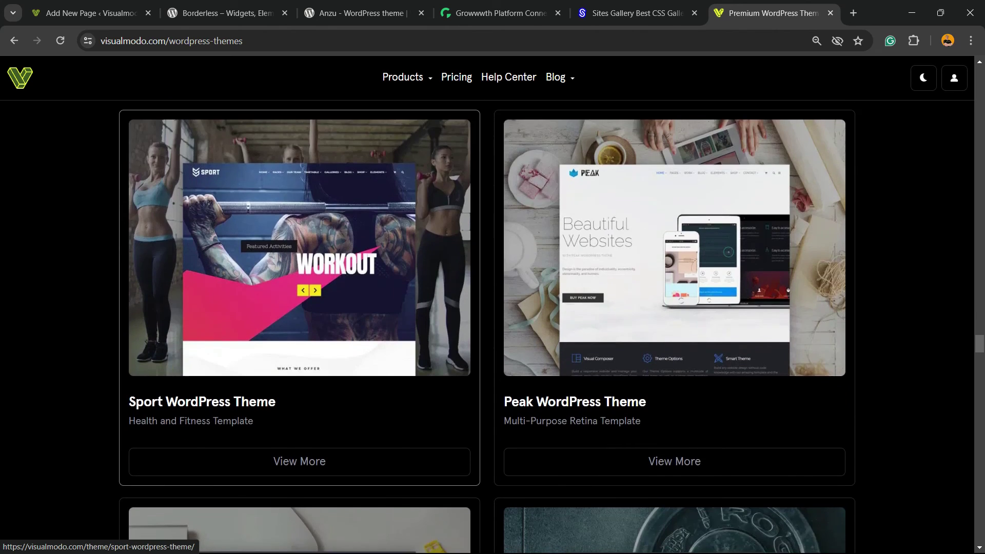
scroll(299, 308, "down", 15)
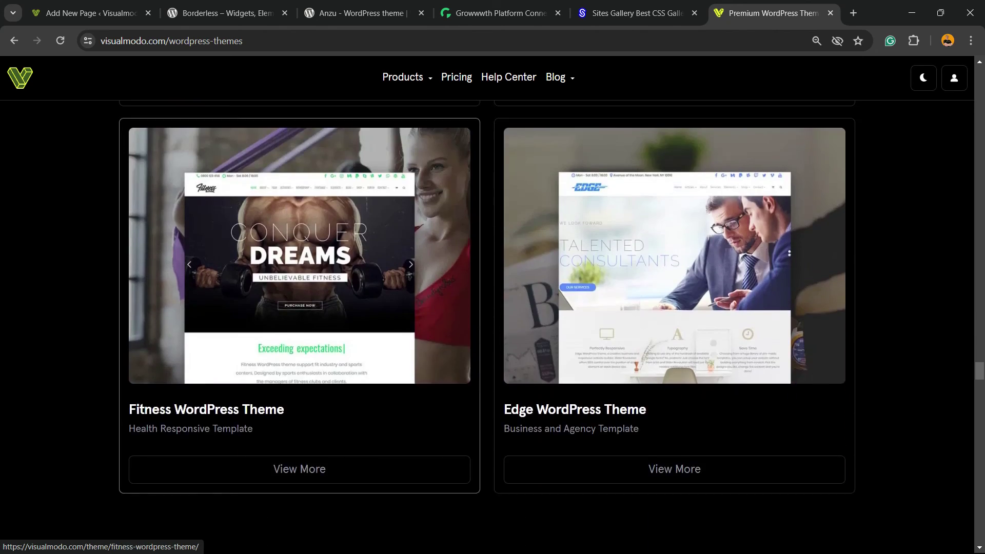